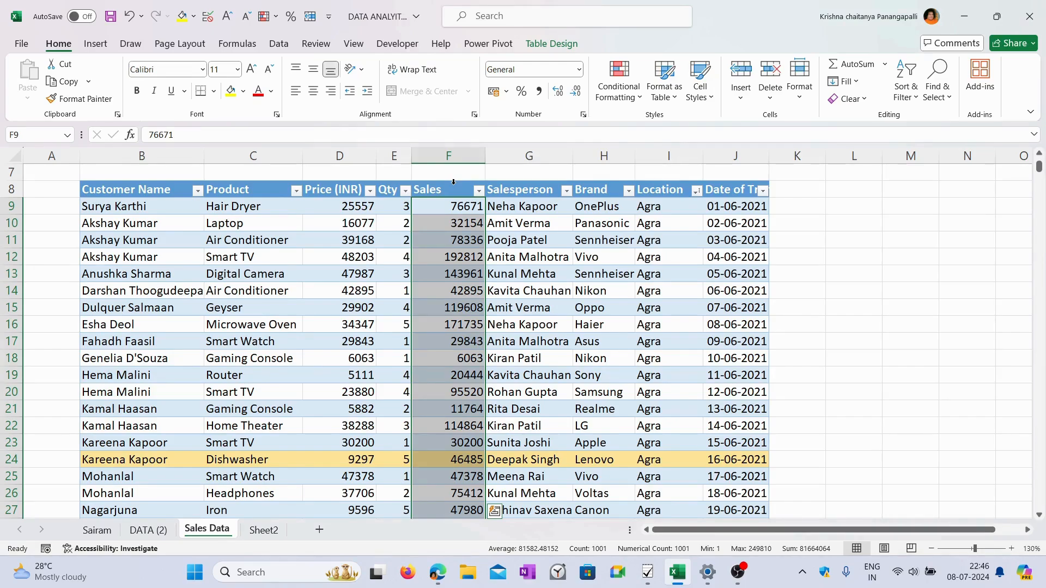
Step: Insert a new column between Sales and Salesperson and name its header Running Total
{"action": "right_click", "coordinate": [541, 158]}
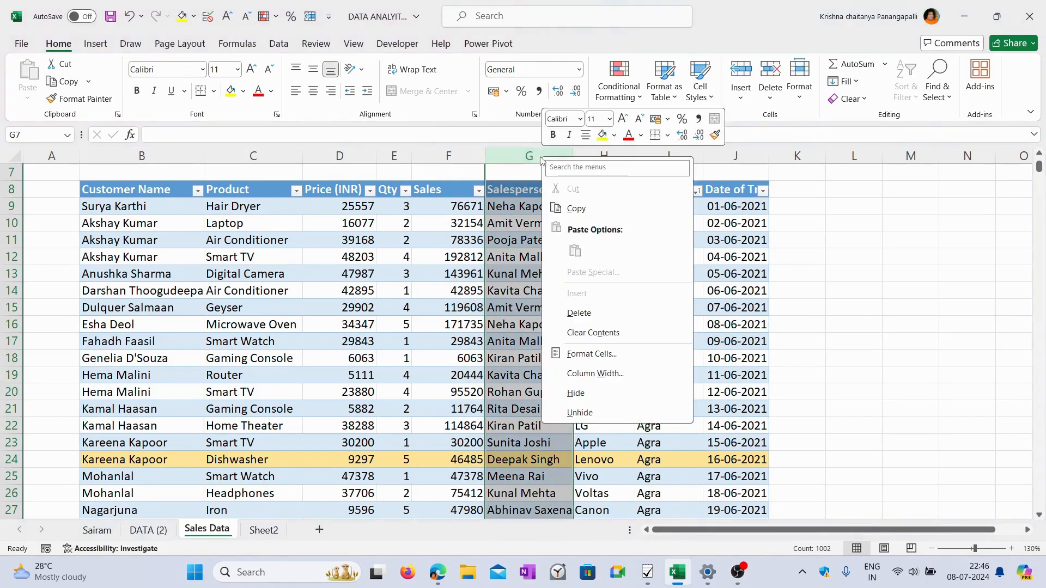
{"action": "left_click", "coordinate": [748, 73]}
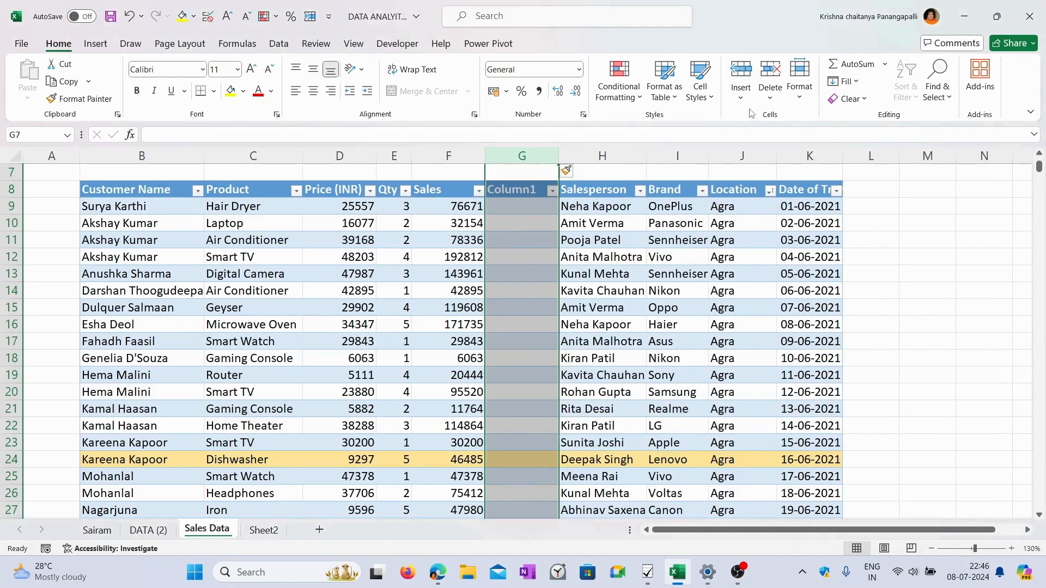
{"action": "left_click", "coordinate": [520, 192]}
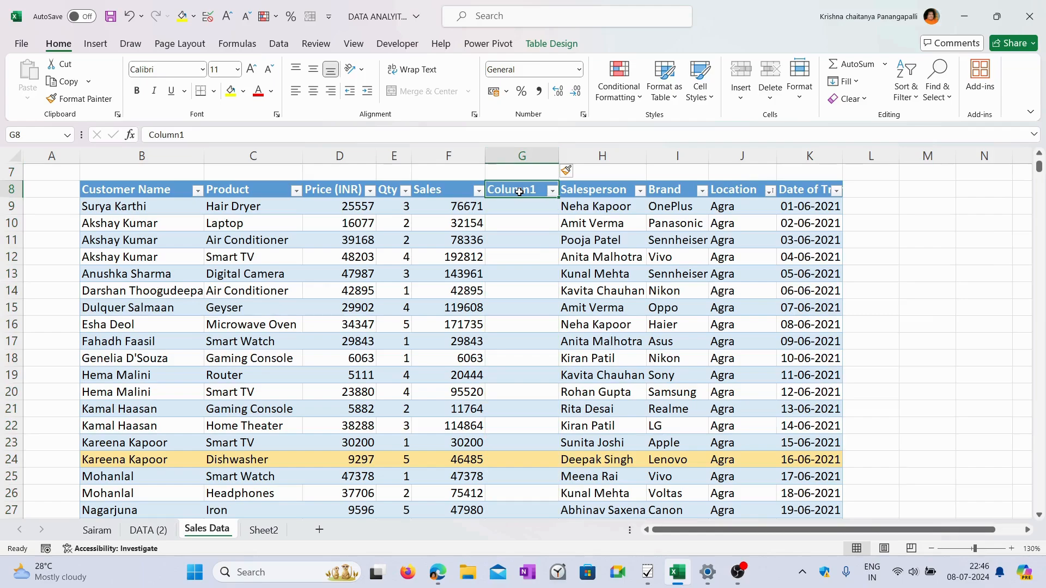
{"action": "type", "text": "Runnin"}
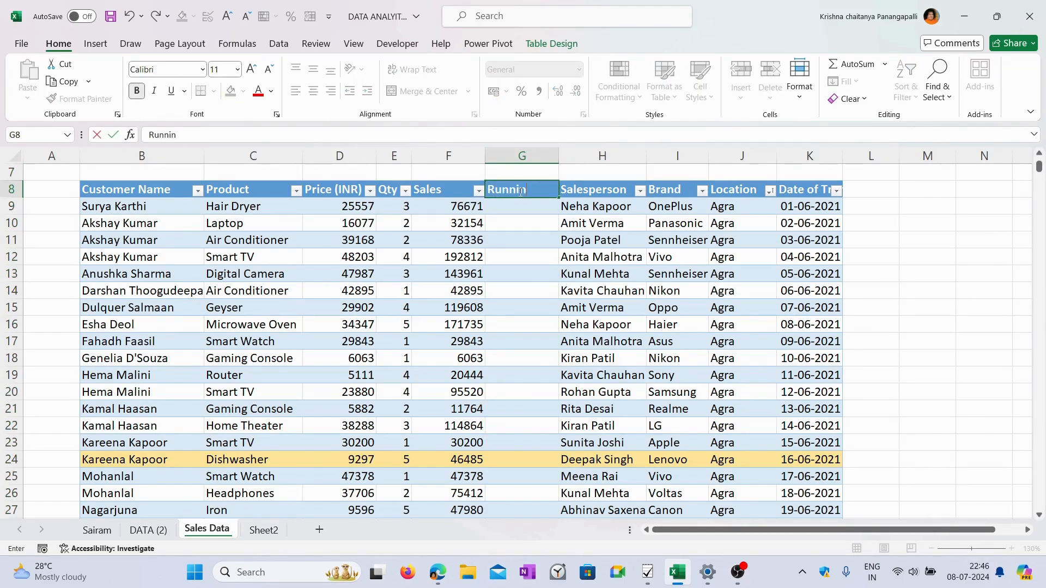
{"action": "type", "text": "g Total"}
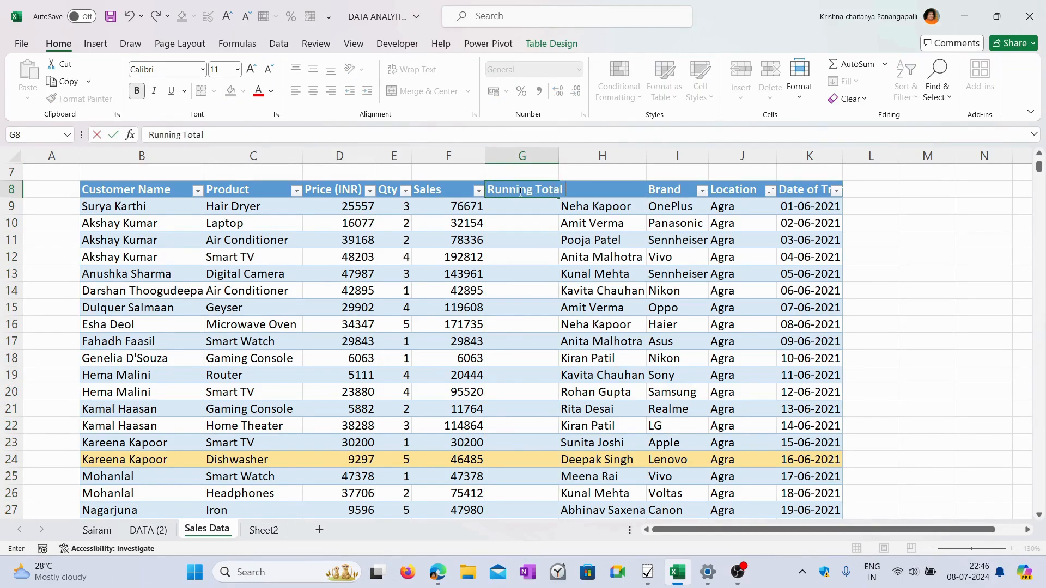
{"action": "key", "text": "Return"}
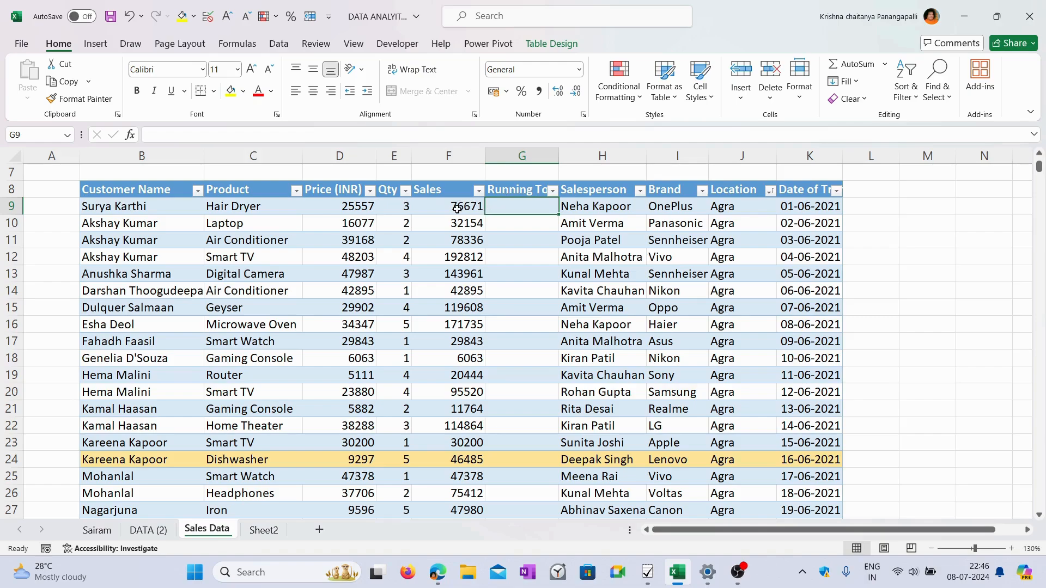
Step: Enter the first day's sales value 76671 as the running total in G9
{"action": "left_click", "coordinate": [812, 212]}
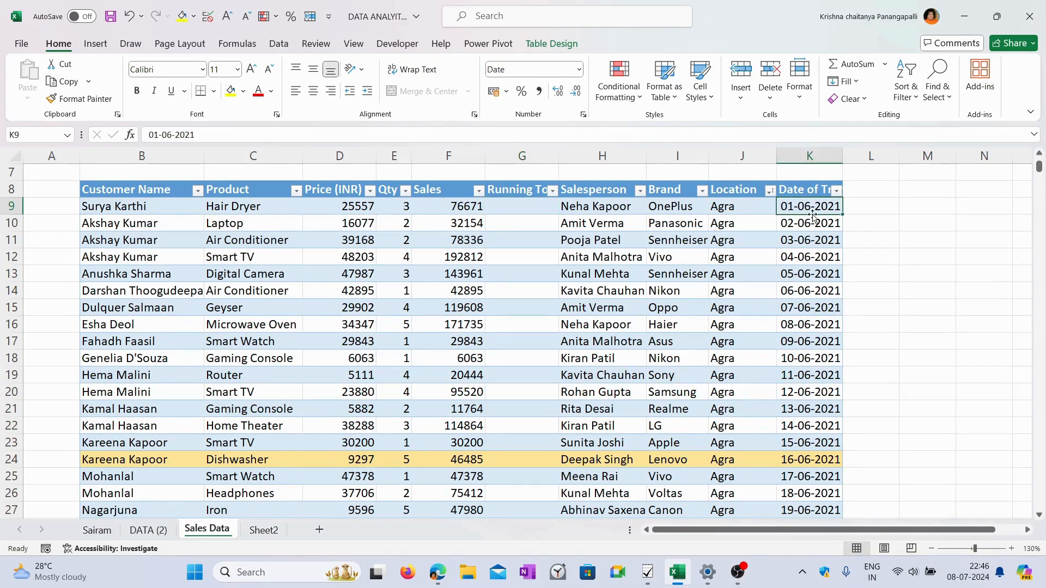
{"action": "left_click", "coordinate": [518, 212]}
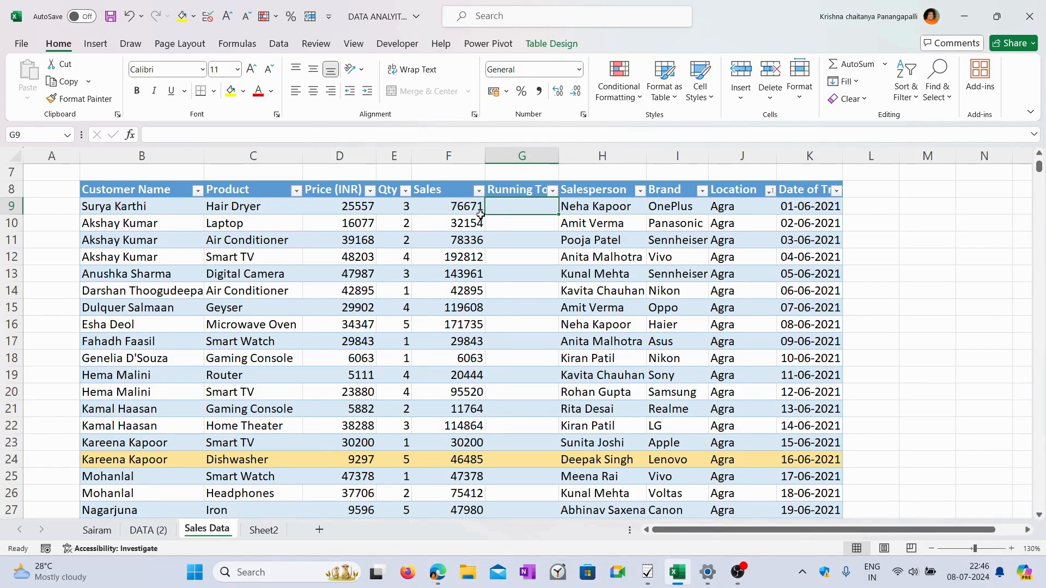
{"action": "left_click", "coordinate": [817, 221]}
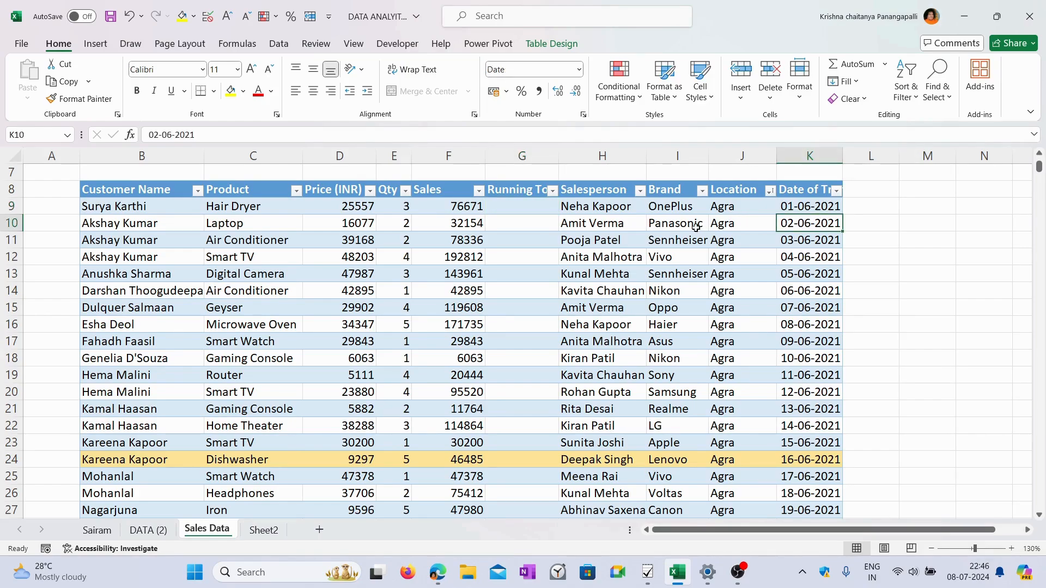
{"action": "left_click", "coordinate": [524, 227]}
{"action": "left_click", "coordinate": [524, 207]}
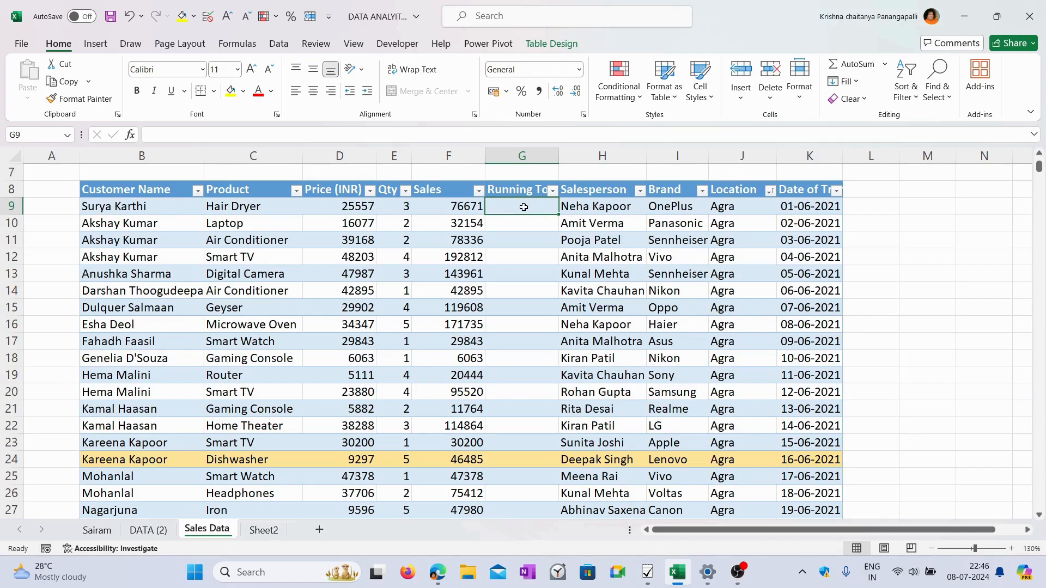
{"action": "type", "text": "7"}
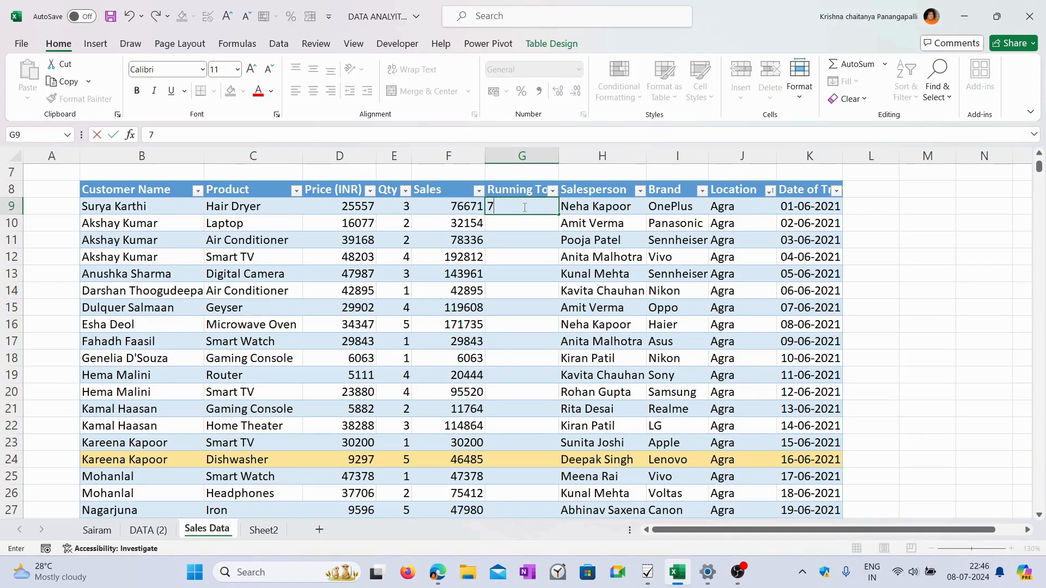
{"action": "type", "text": "6671"}
{"action": "key", "text": "Return"}
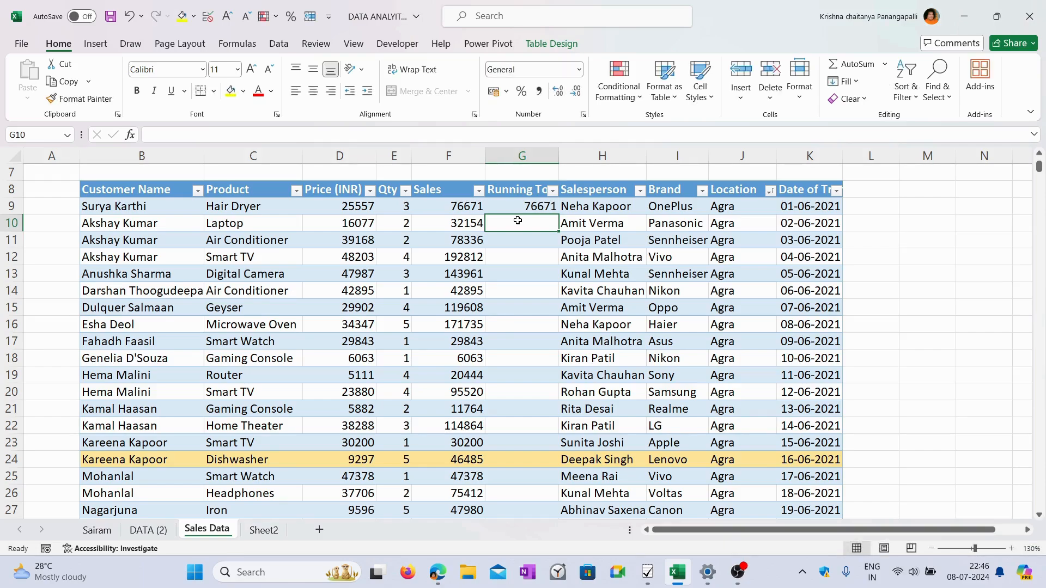
{"action": "type", "text": "="}
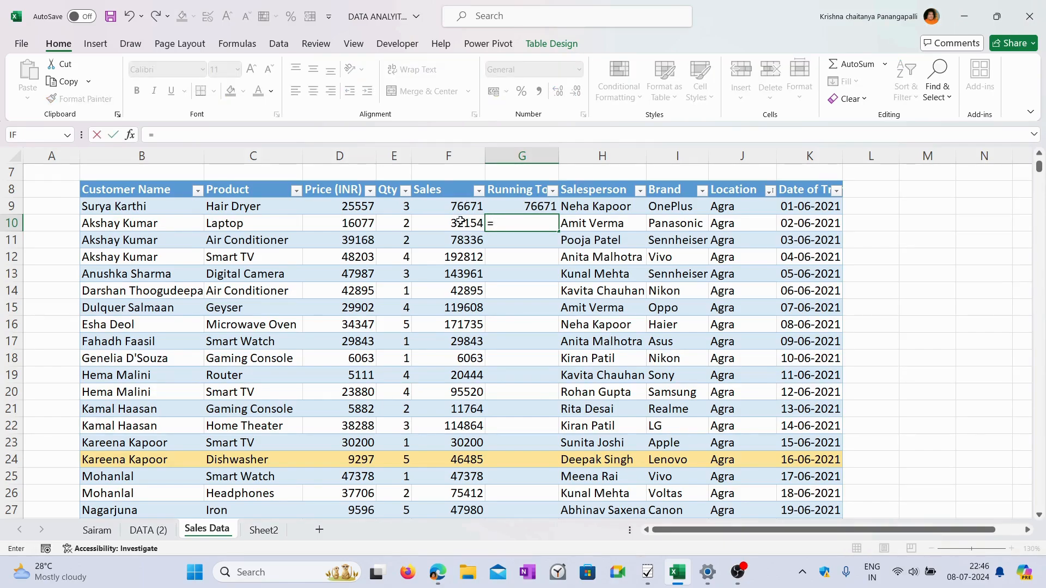
{"action": "left_click", "coordinate": [460, 221]}
{"action": "type", "text": "+"}
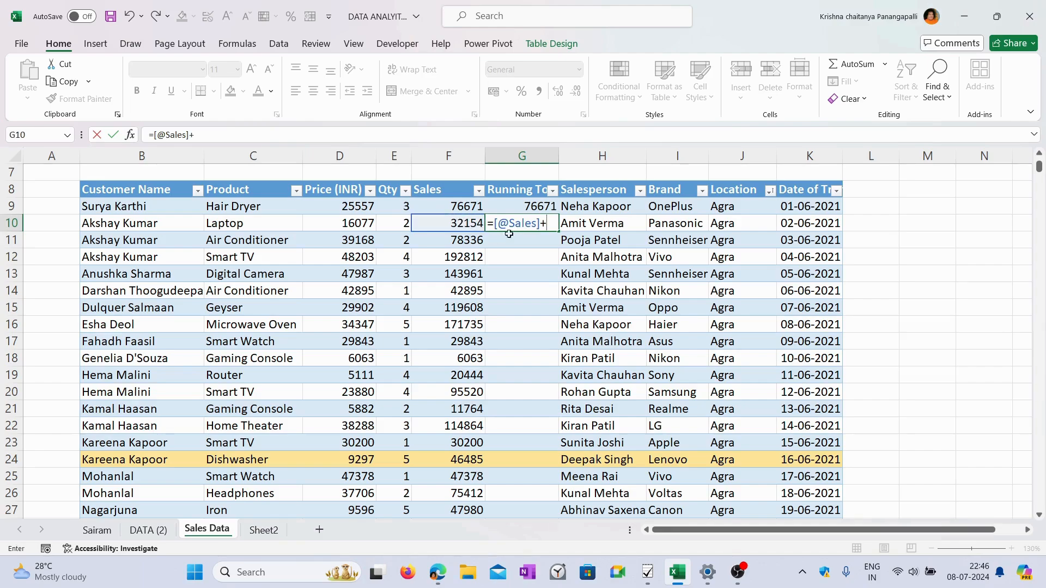
{"action": "left_click", "coordinate": [522, 205]}
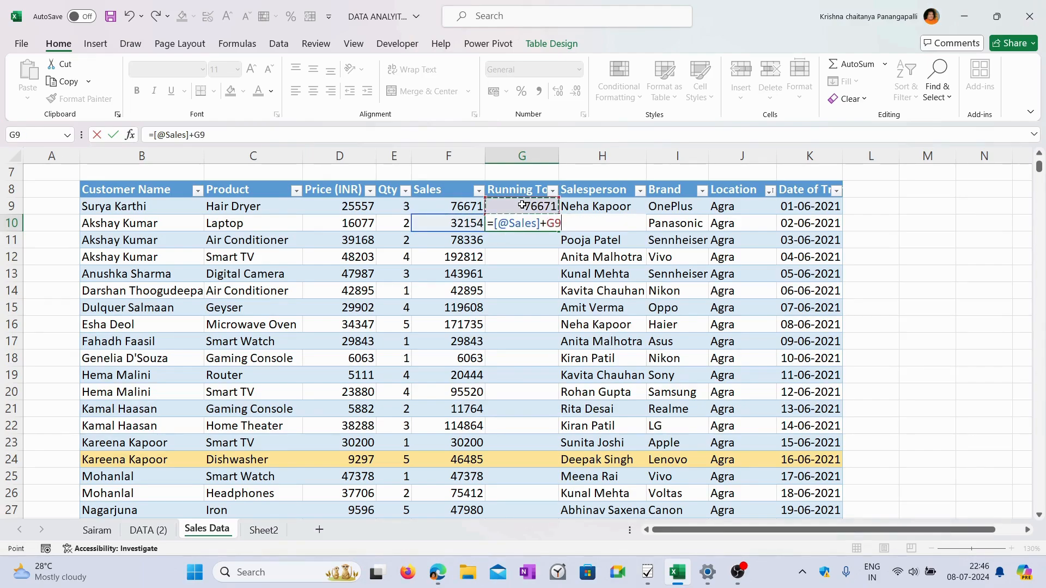
{"action": "key", "text": "Return"}
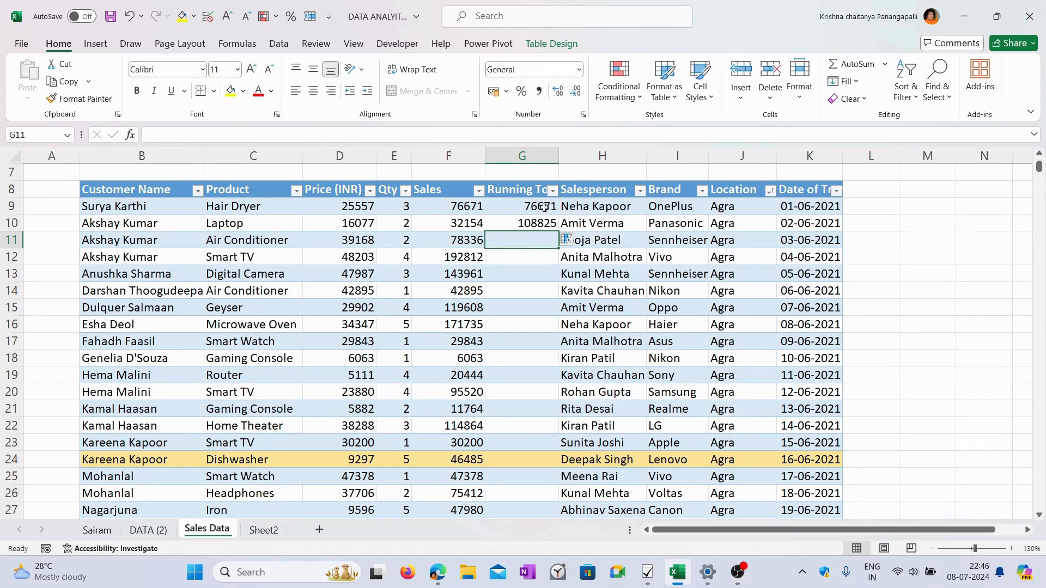
{"action": "left_click_drag", "start_coordinate": [537, 206], "coordinate": [543, 219]}
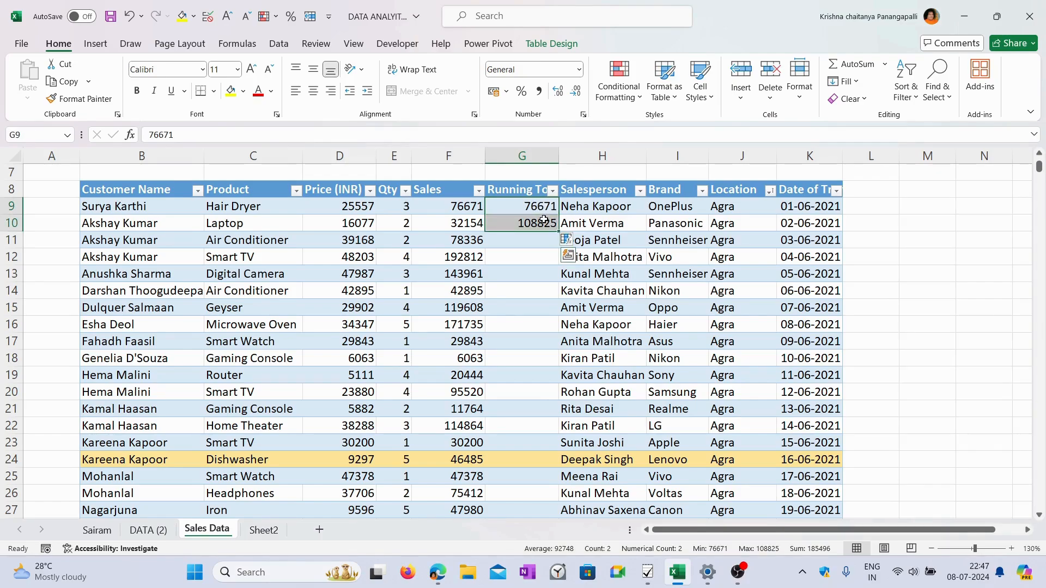
{"action": "key", "text": "Delete"}
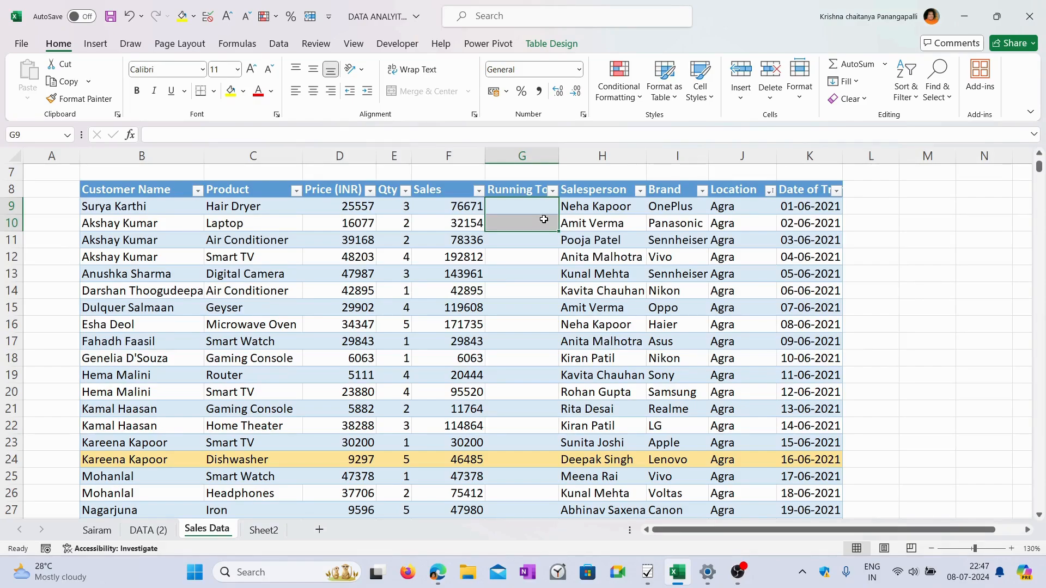
Step: Fill the Running Total column for all Sales values with Quick Analysis's column-wise Running Total, replacing the existing data
{"action": "left_click", "coordinate": [464, 206]}
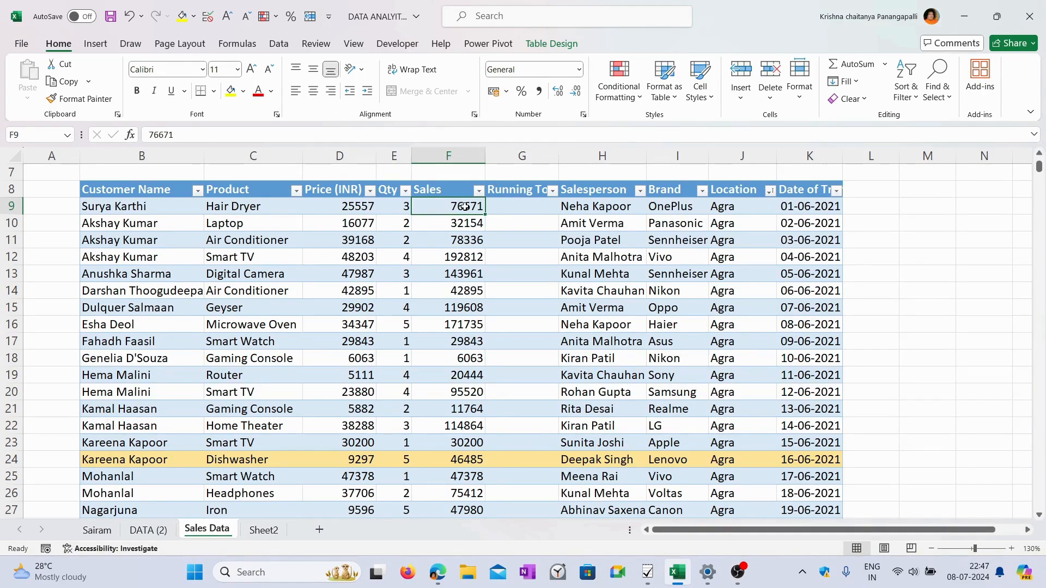
{"action": "key", "text": "ctrl+shift+Down"}
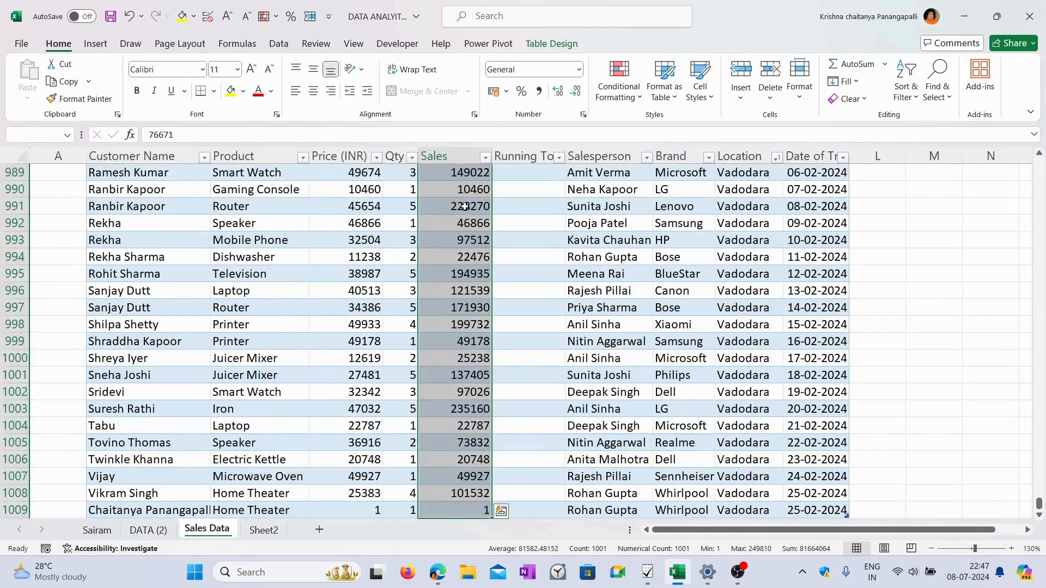
{"action": "left_click", "coordinate": [506, 513]}
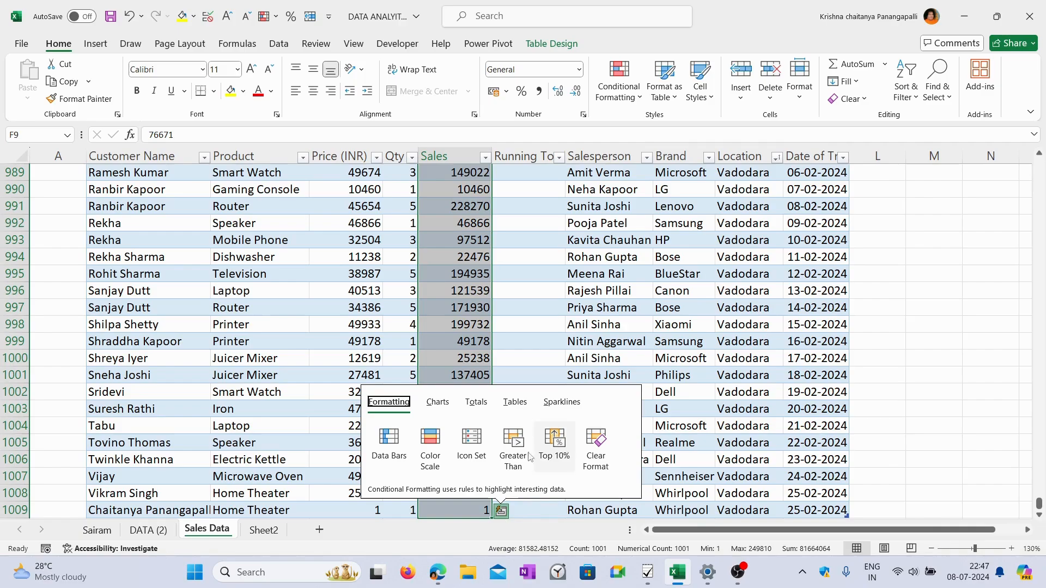
{"action": "left_click", "coordinate": [481, 409]}
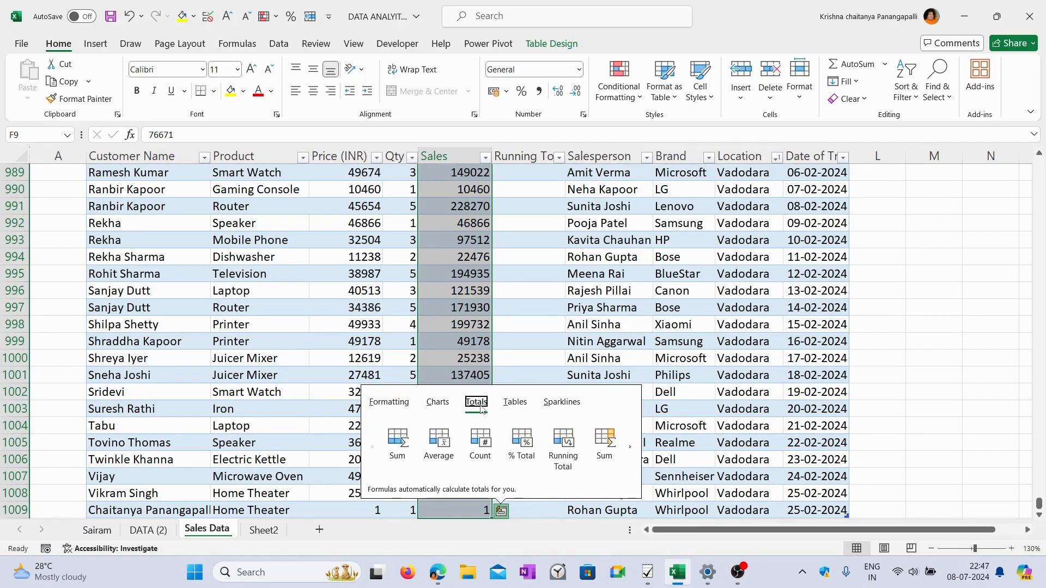
{"action": "left_click", "coordinate": [630, 451]}
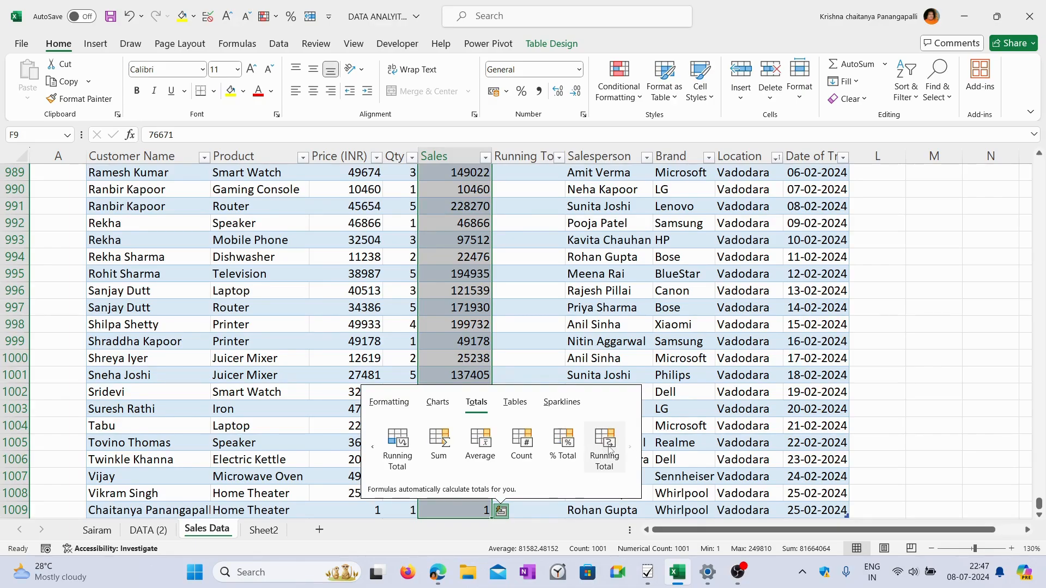
{"action": "mouse_move", "coordinate": [607, 450]}
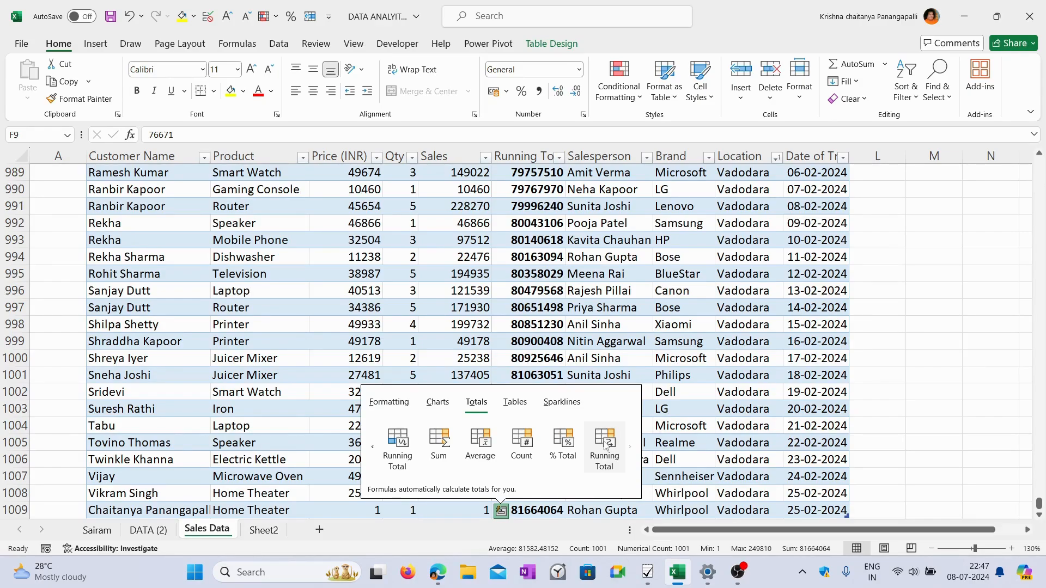
{"action": "left_click", "coordinate": [607, 450]}
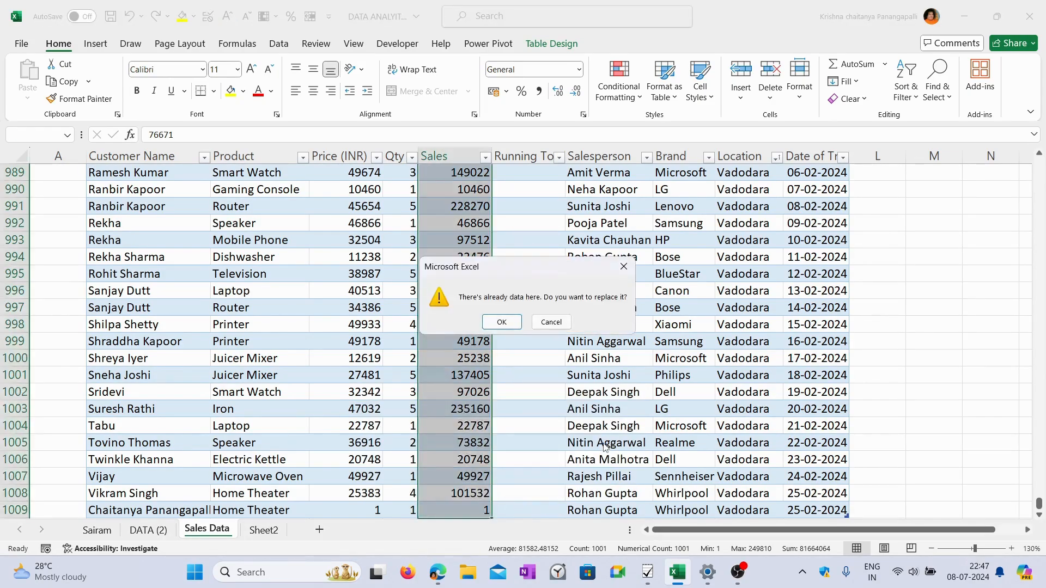
{"action": "left_click", "coordinate": [499, 322]}
Step: Check the first three running totals in G9:G11 against their Sales values and transaction dates
{"action": "scroll", "coordinate": [543, 378], "scroll_direction": "up", "scroll_amount": 6}
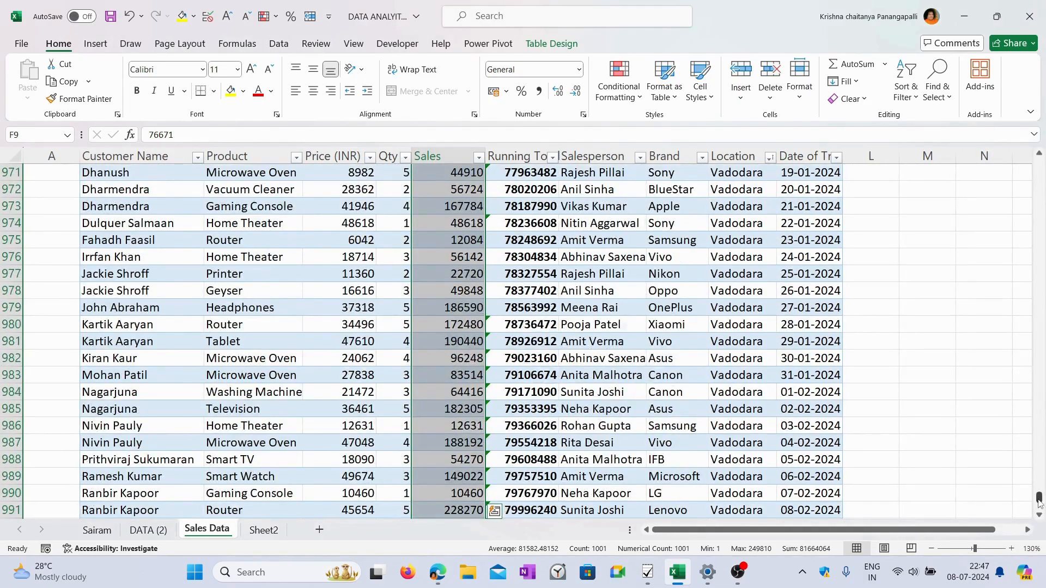
{"action": "left_click_drag", "start_coordinate": [1039, 504], "coordinate": [1040, 212]}
{"action": "scroll", "coordinate": [522, 369], "scroll_direction": "up", "scroll_amount": 20}
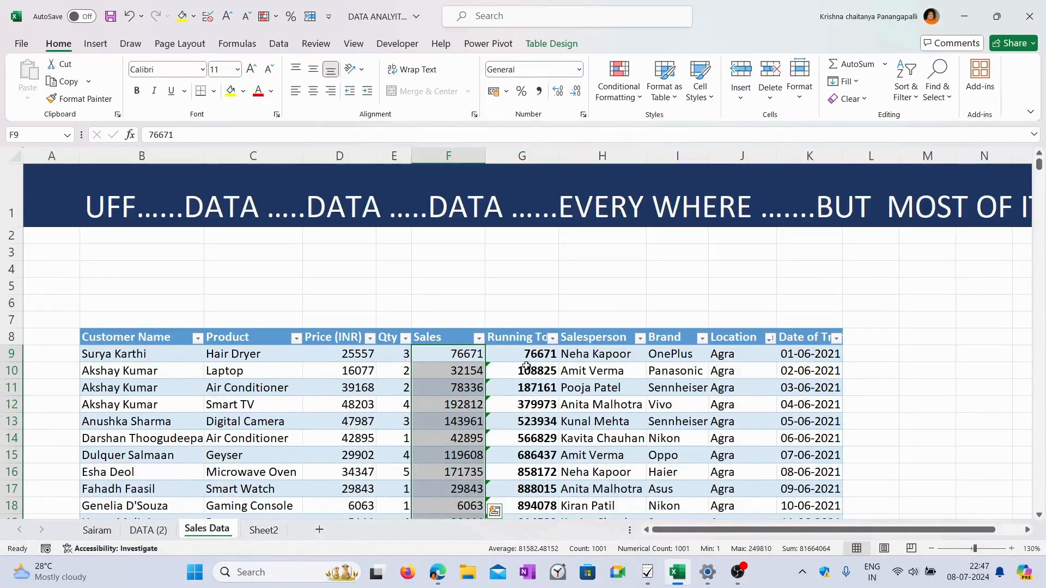
{"action": "left_click", "coordinate": [525, 357]}
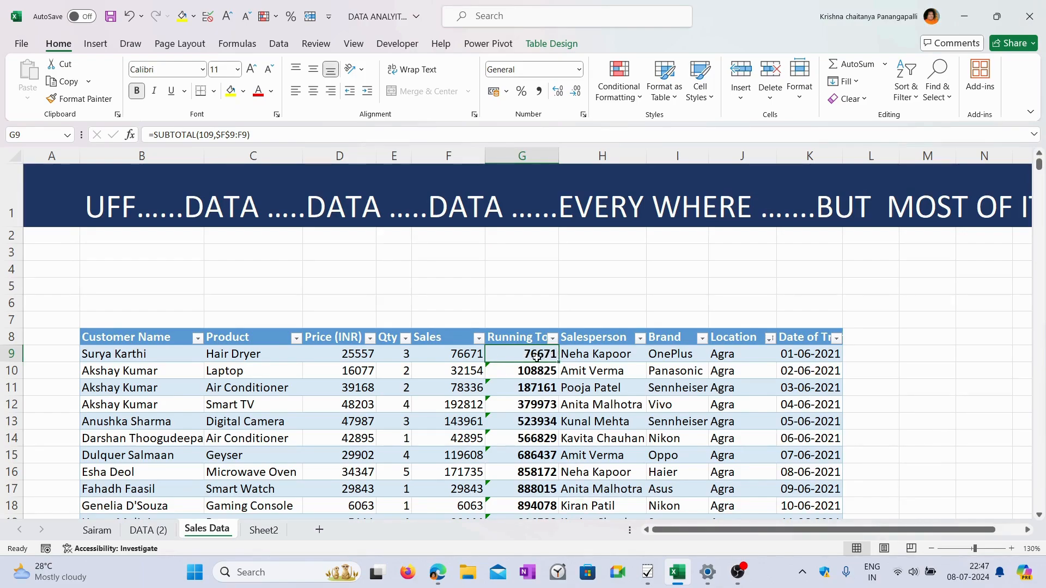
{"action": "left_click", "coordinate": [819, 354]}
{"action": "left_click", "coordinate": [532, 355]}
{"action": "left_click", "coordinate": [809, 372]}
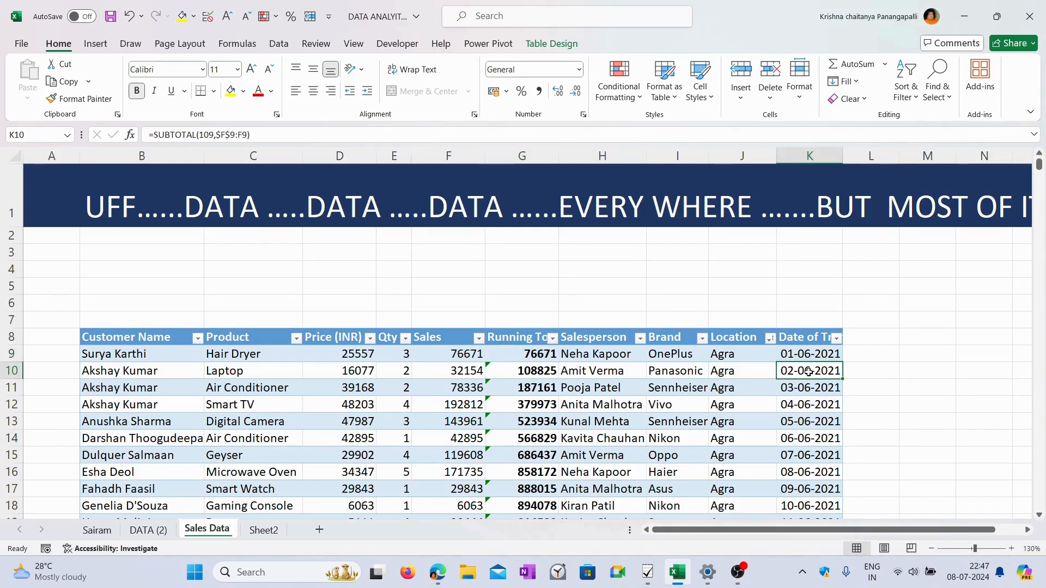
{"action": "left_click", "coordinate": [531, 371]}
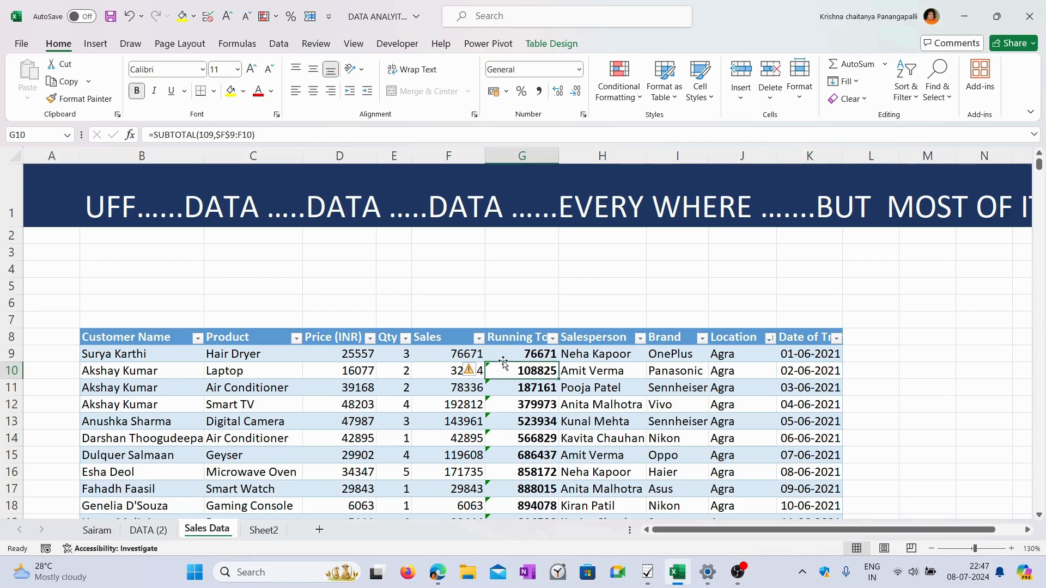
{"action": "left_click", "coordinate": [464, 354]}
{"action": "left_click", "coordinate": [463, 371]}
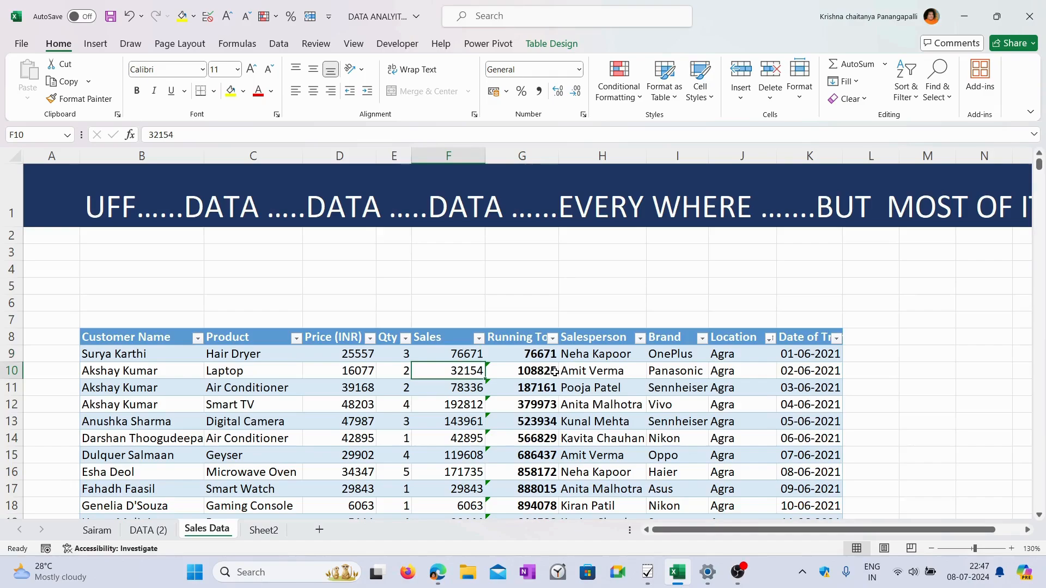
{"action": "left_click", "coordinate": [535, 371]}
{"action": "left_click", "coordinate": [820, 390]}
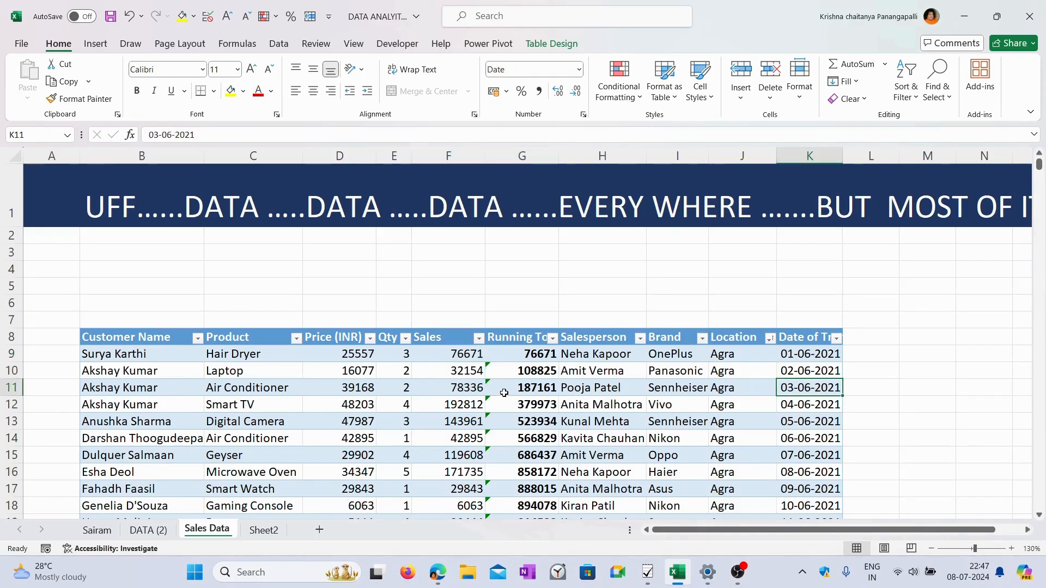
{"action": "left_click", "coordinate": [539, 390]}
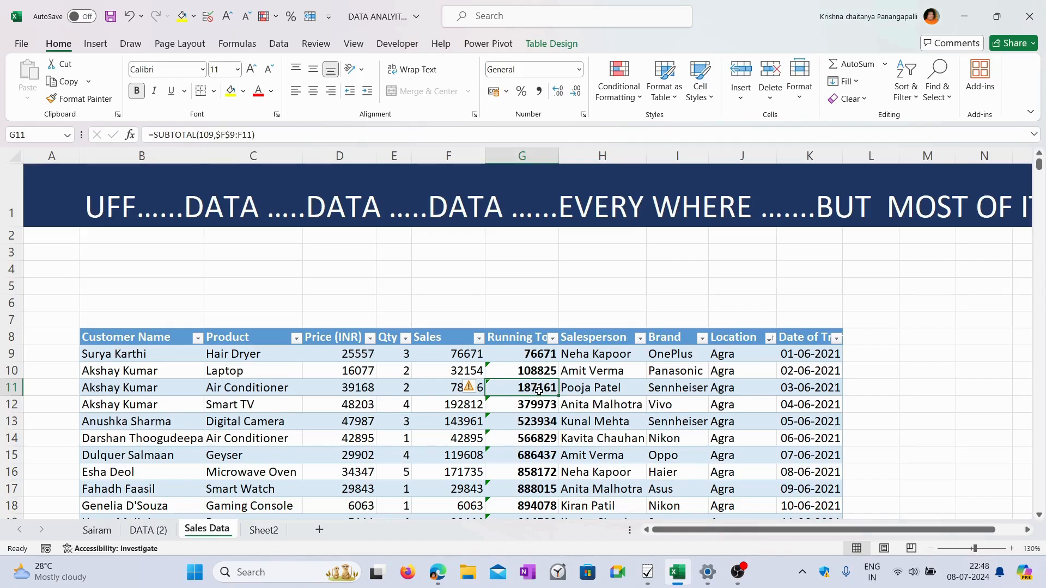
{"action": "left_click", "coordinate": [466, 356]}
{"action": "left_click", "coordinate": [464, 372]}
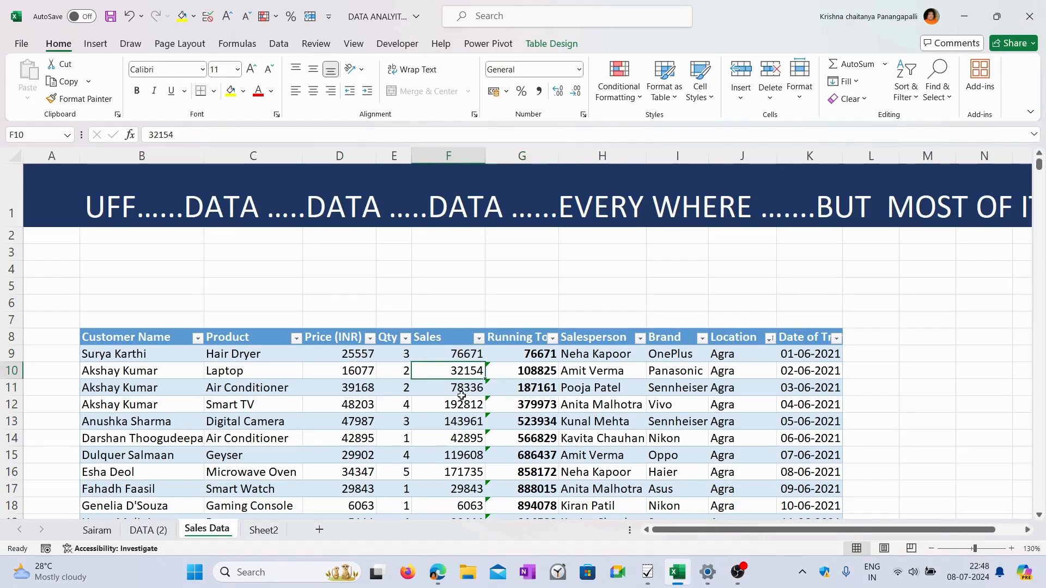
{"action": "left_click", "coordinate": [463, 390]}
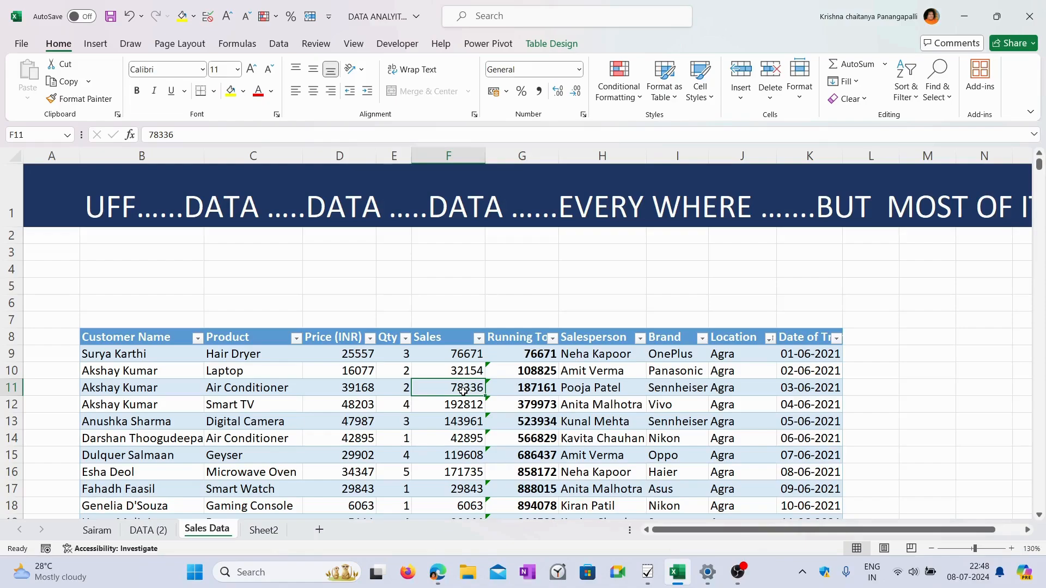
Step: Check the running total in G11 against the sum of the first three Sales values in F9:F11
{"action": "left_click", "coordinate": [469, 357]}
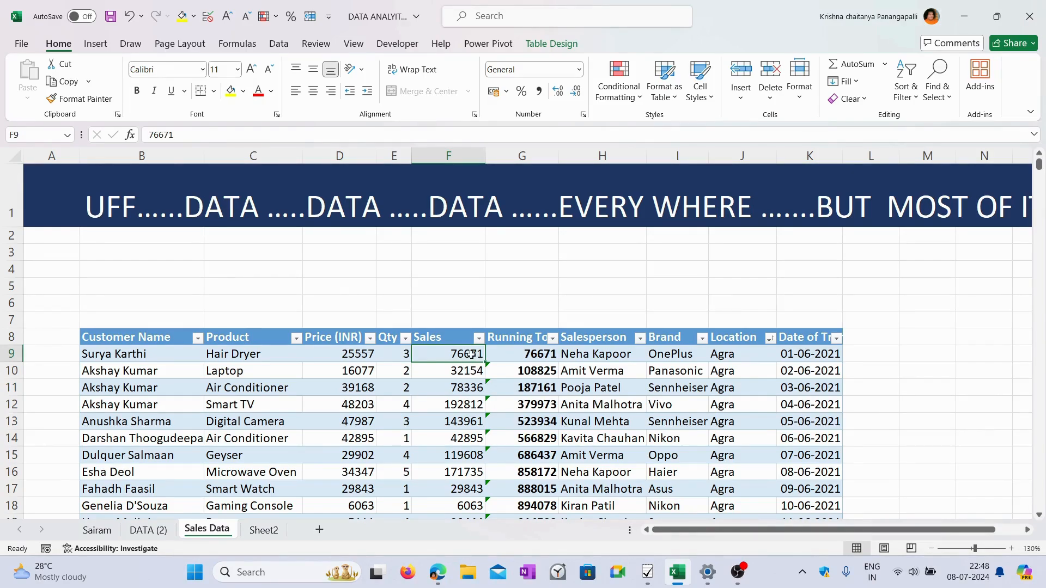
{"action": "left_click", "coordinate": [465, 372]}
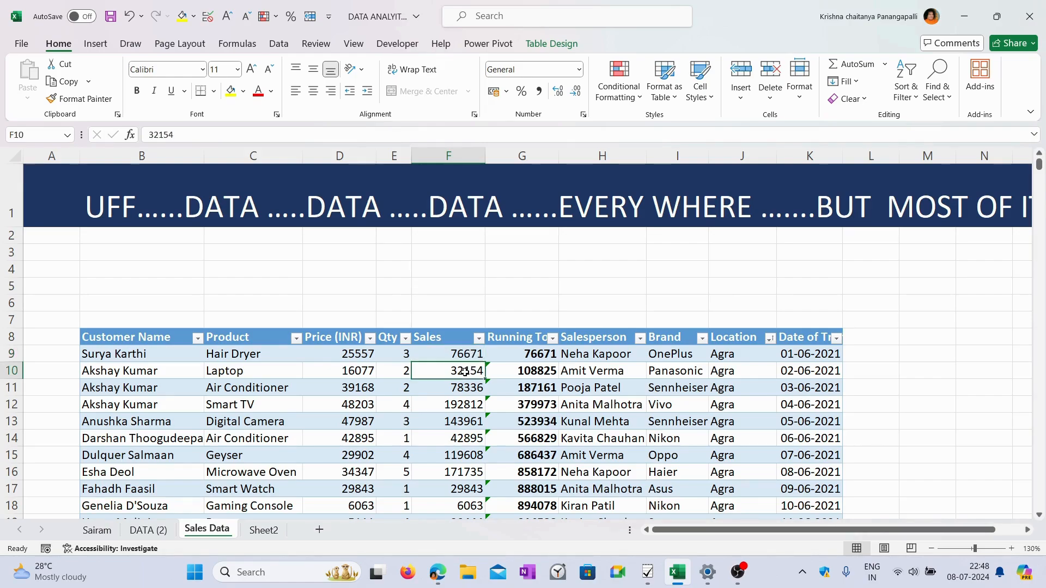
{"action": "left_click", "coordinate": [464, 392]}
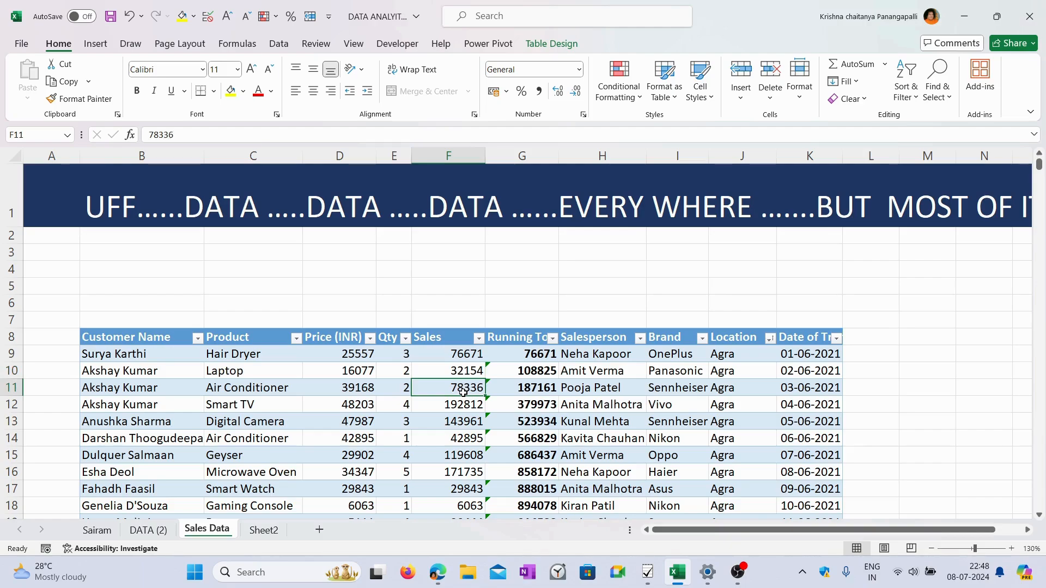
{"action": "left_click", "coordinate": [551, 392]}
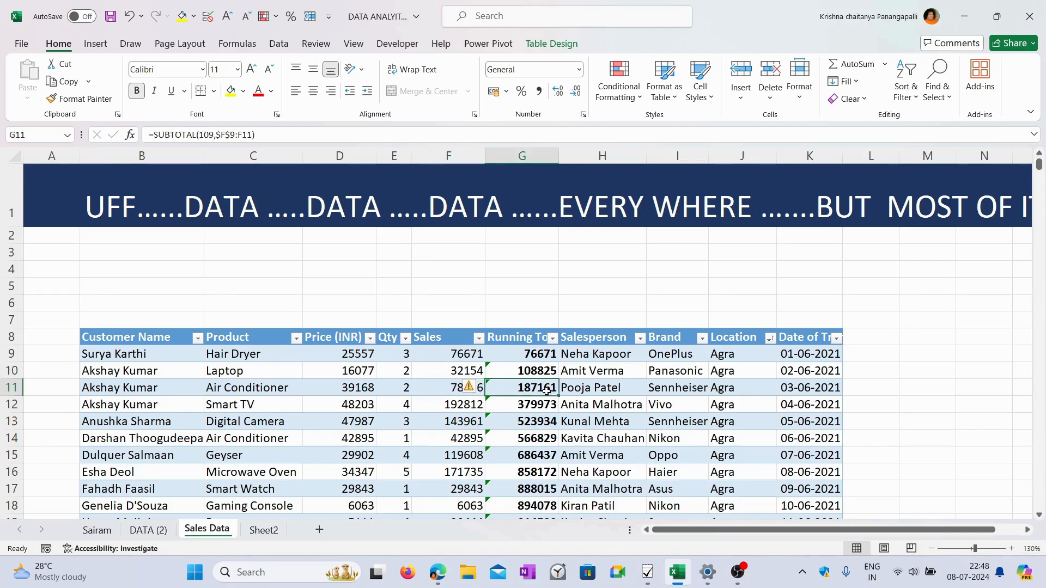
{"action": "left_click", "coordinate": [463, 357]}
{"action": "left_click_drag", "start_coordinate": [463, 358], "coordinate": [465, 391]}
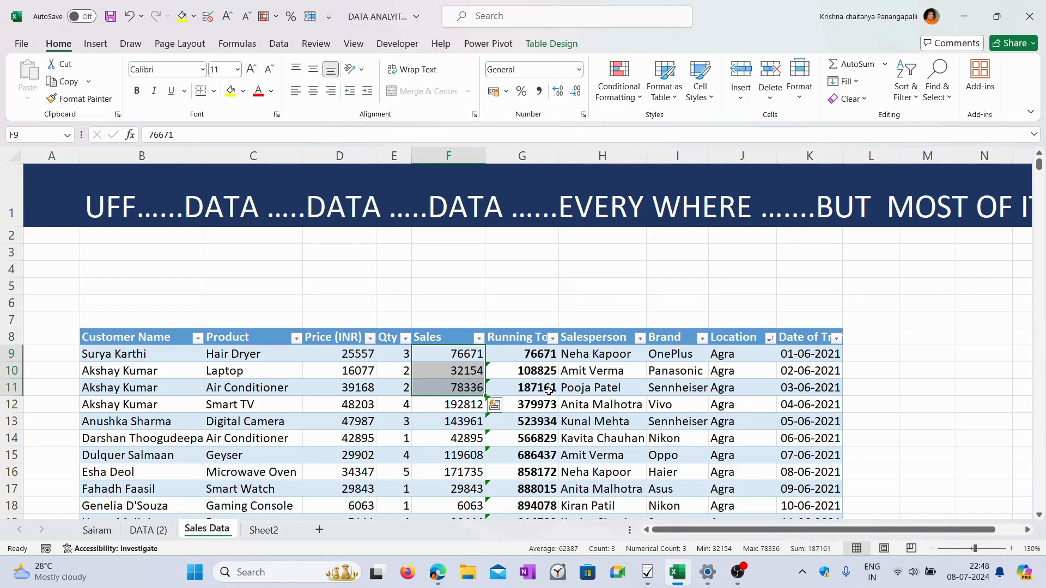
Step: Dismiss the McAfee expired-protection notice by accepting the risk and return to the worksheet
{"action": "left_click", "coordinate": [525, 281]}
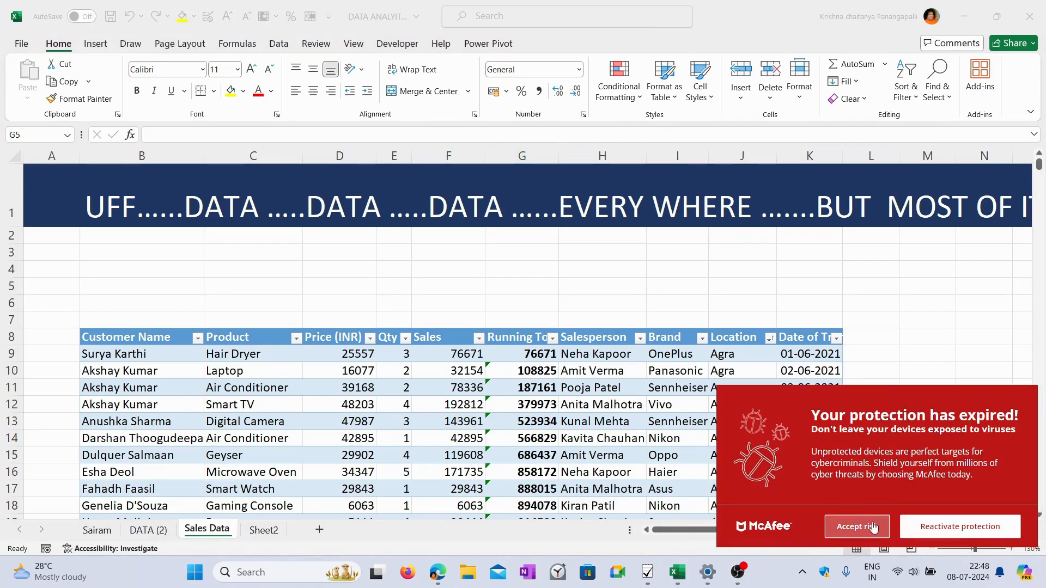
{"action": "left_click", "coordinate": [857, 526]}
{"action": "left_click", "coordinate": [921, 378]}
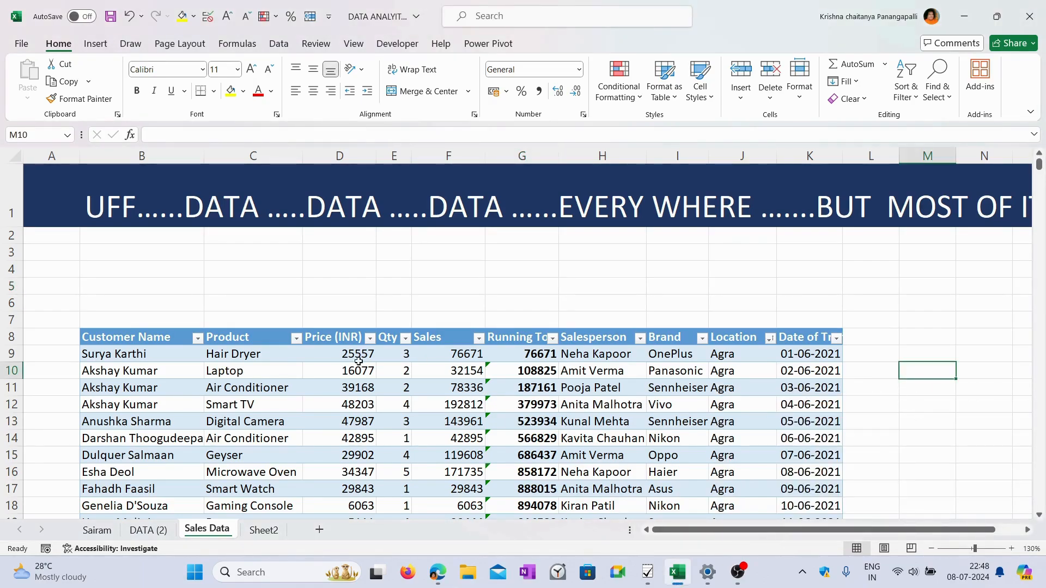
Step: Try pasting the Product column's entries as values starting at M9, and undo the paste
{"action": "left_click", "coordinate": [249, 327]}
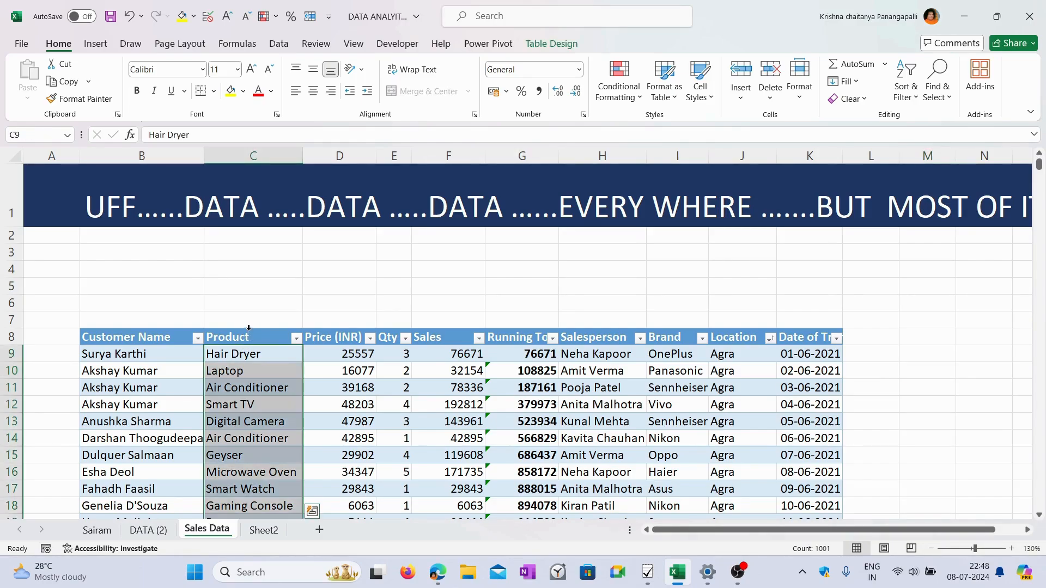
{"action": "scroll", "coordinate": [246, 359], "scroll_direction": "down", "scroll_amount": 4}
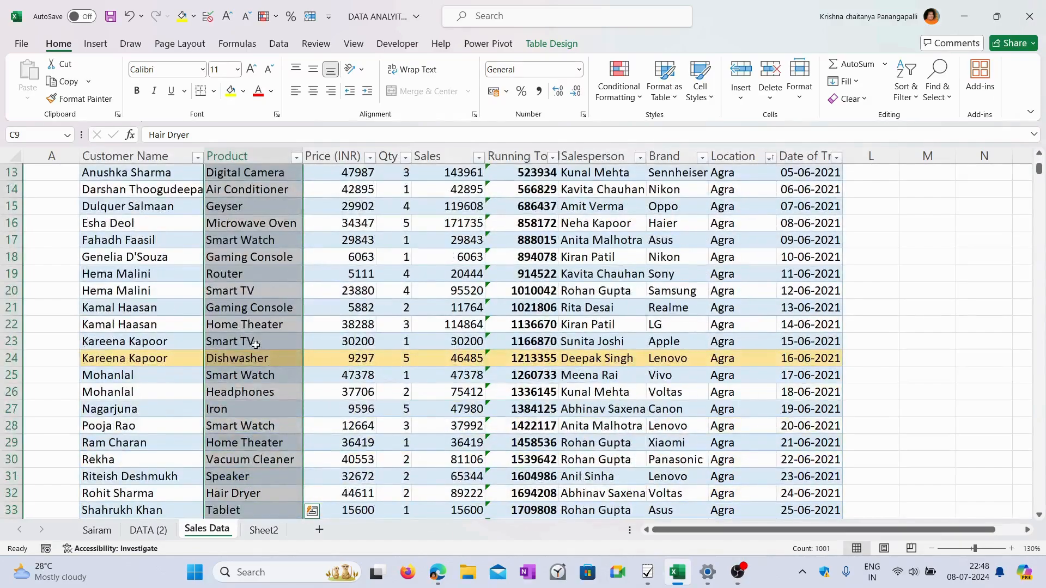
{"action": "scroll", "coordinate": [253, 397], "scroll_direction": "up", "scroll_amount": 2}
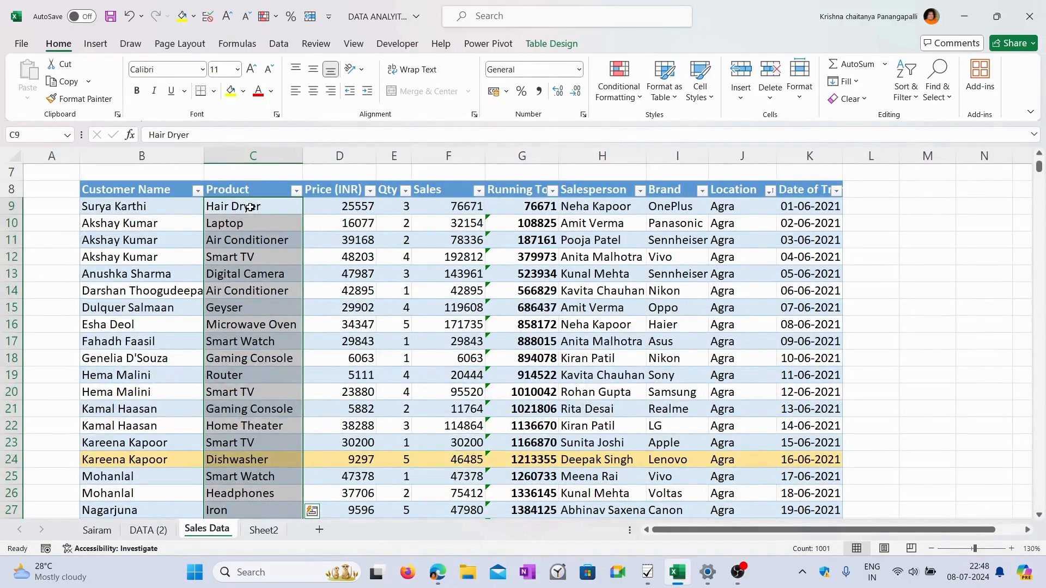
{"action": "scroll", "coordinate": [256, 430], "scroll_direction": "down", "scroll_amount": 3}
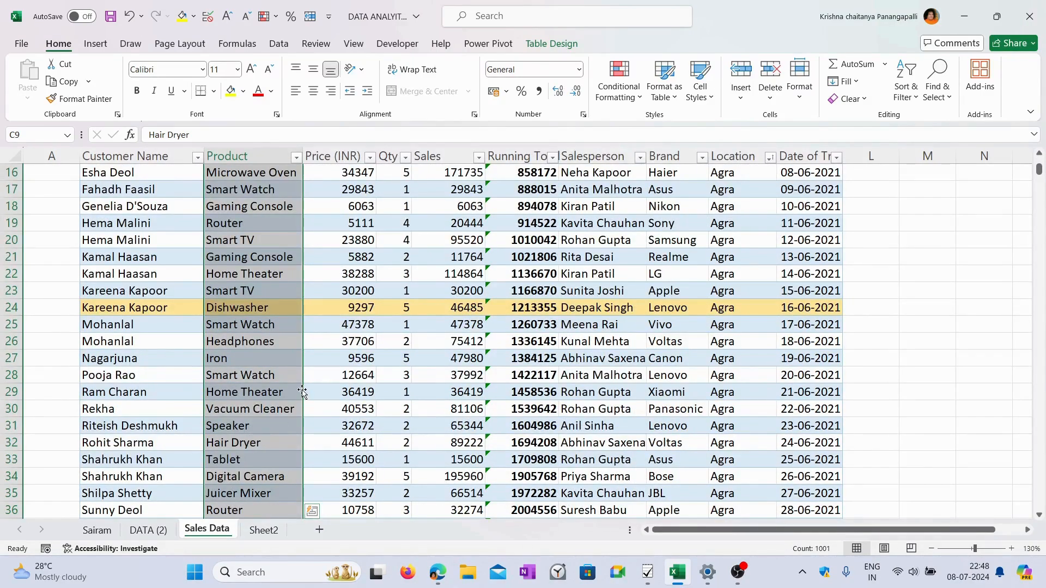
{"action": "scroll", "coordinate": [299, 390], "scroll_direction": "up", "scroll_amount": 4}
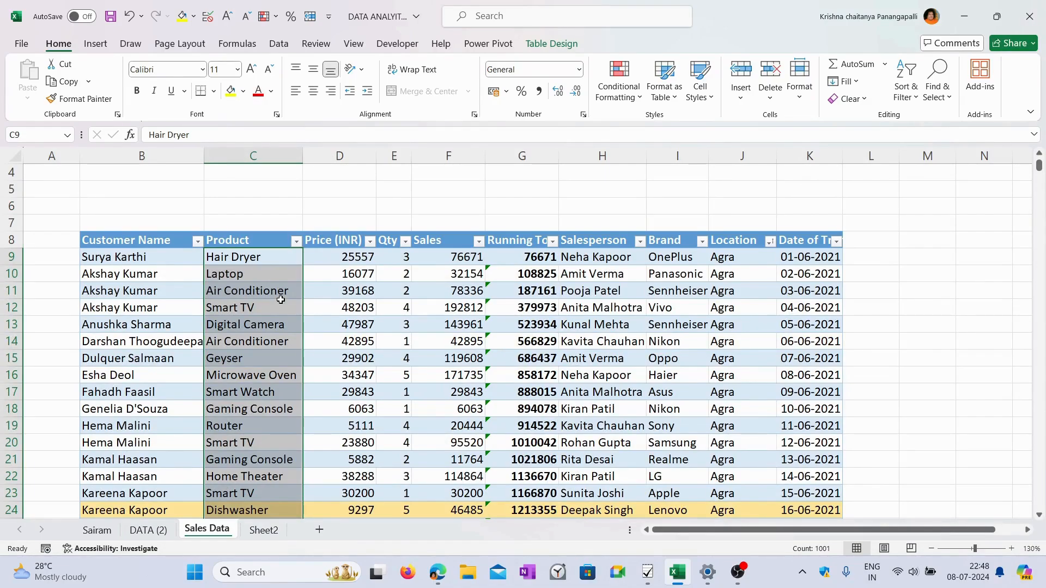
{"action": "key", "text": "ctrl+c"}
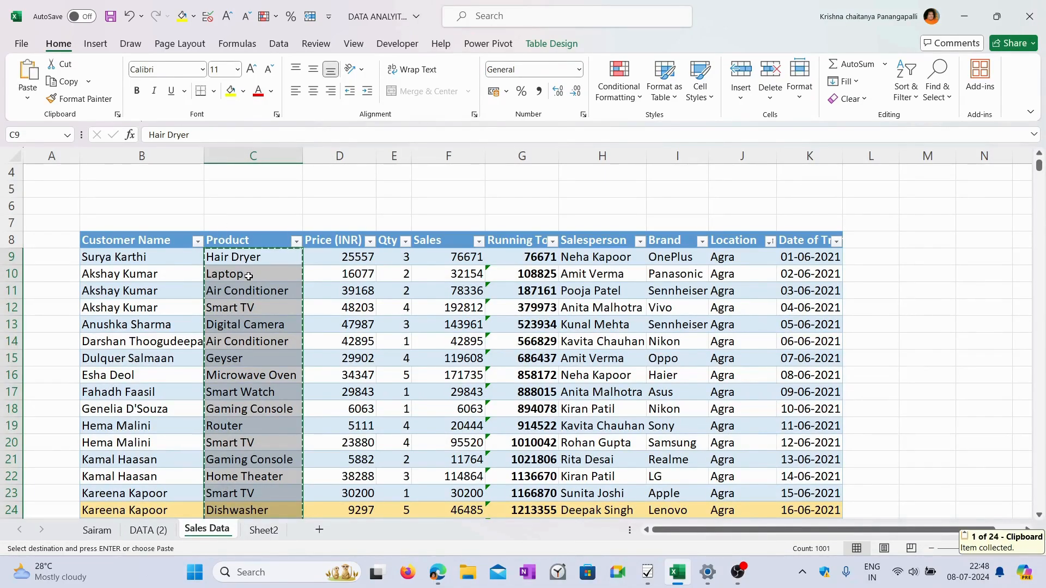
{"action": "left_click", "coordinate": [929, 261]}
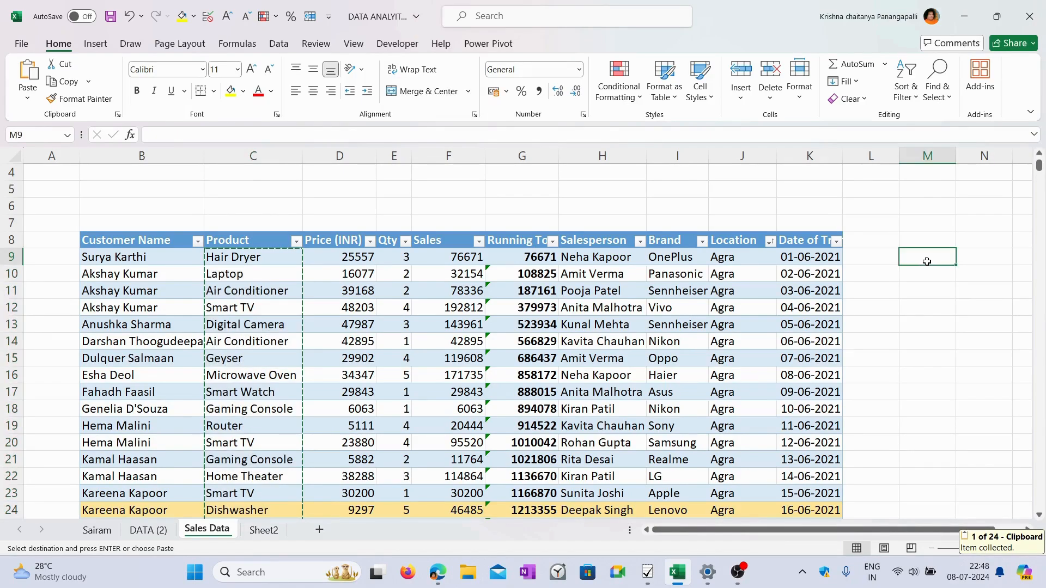
{"action": "right_click", "coordinate": [927, 261]}
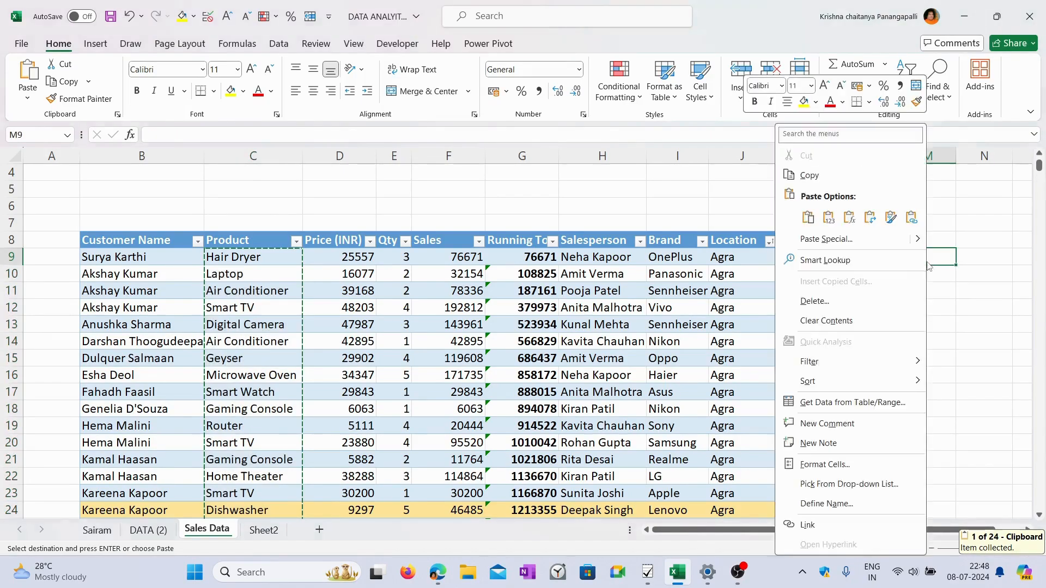
{"action": "left_click", "coordinate": [829, 220]}
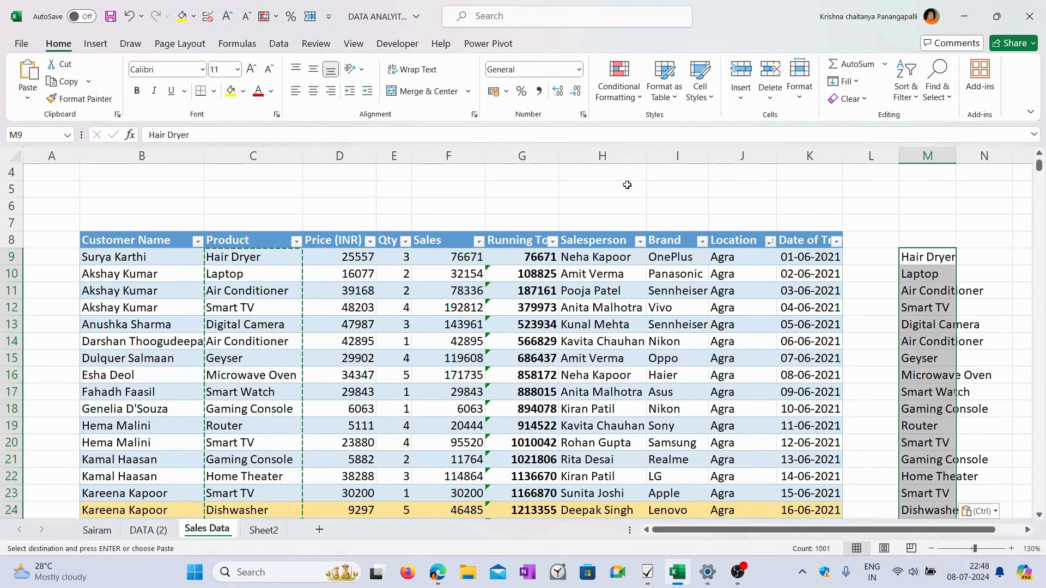
{"action": "key", "text": "ctrl+z"}
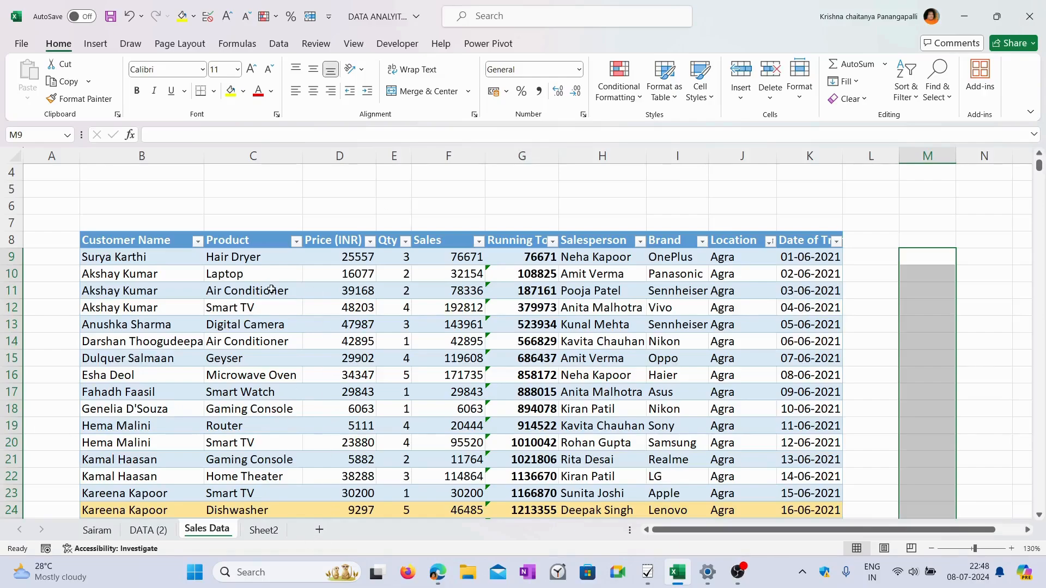
Step: Add a new worksheet and try entering =unique in J11
{"action": "left_click", "coordinate": [248, 229]}
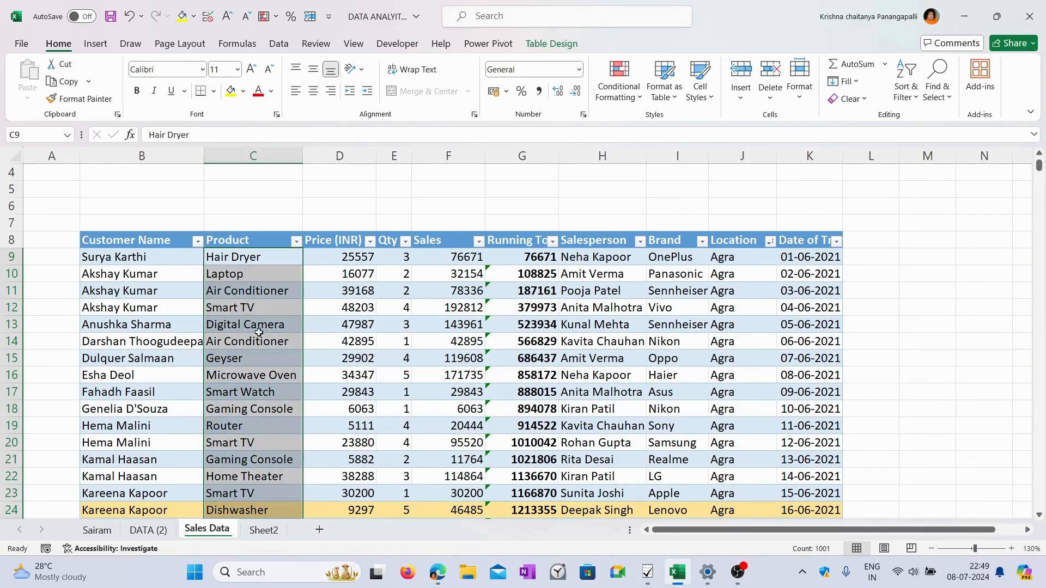
{"action": "left_click", "coordinate": [319, 530]}
{"action": "left_click", "coordinate": [433, 295]}
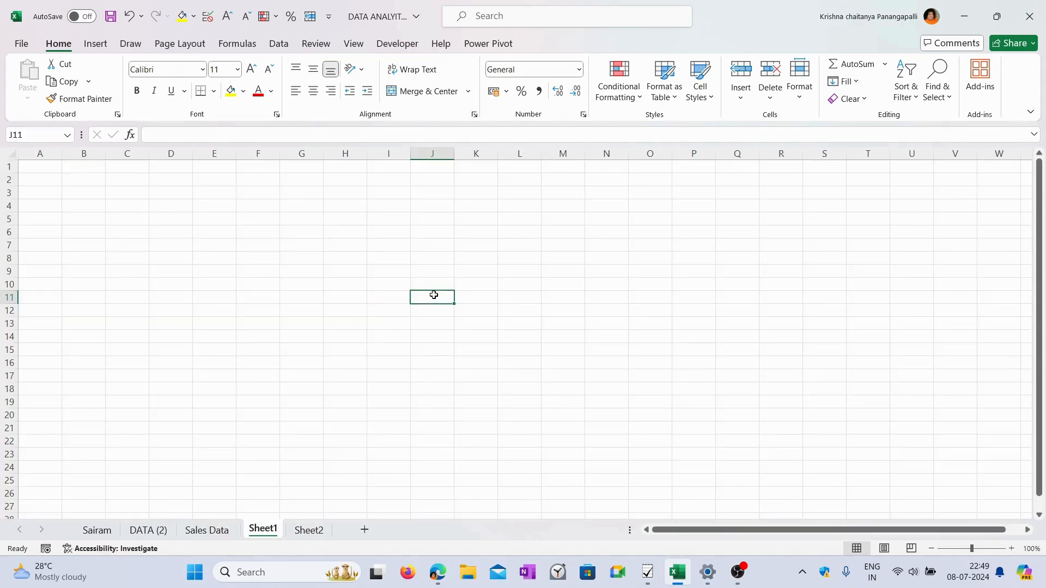
{"action": "type", "text": "="}
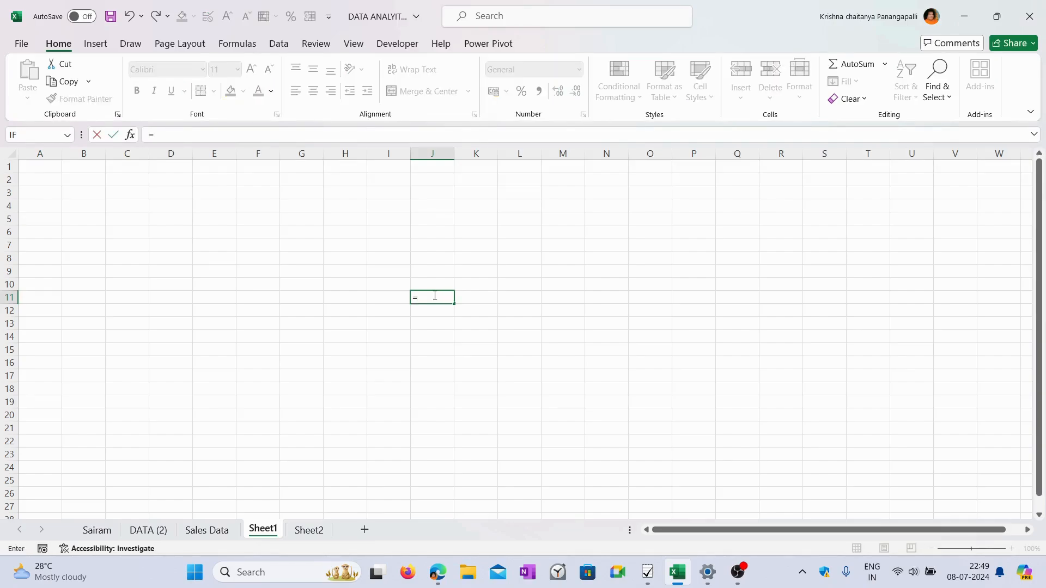
{"action": "type", "text": "unique"}
Step: Widen column K to fit product names and set the font size of K6 to 20
{"action": "left_click", "coordinate": [450, 154]}
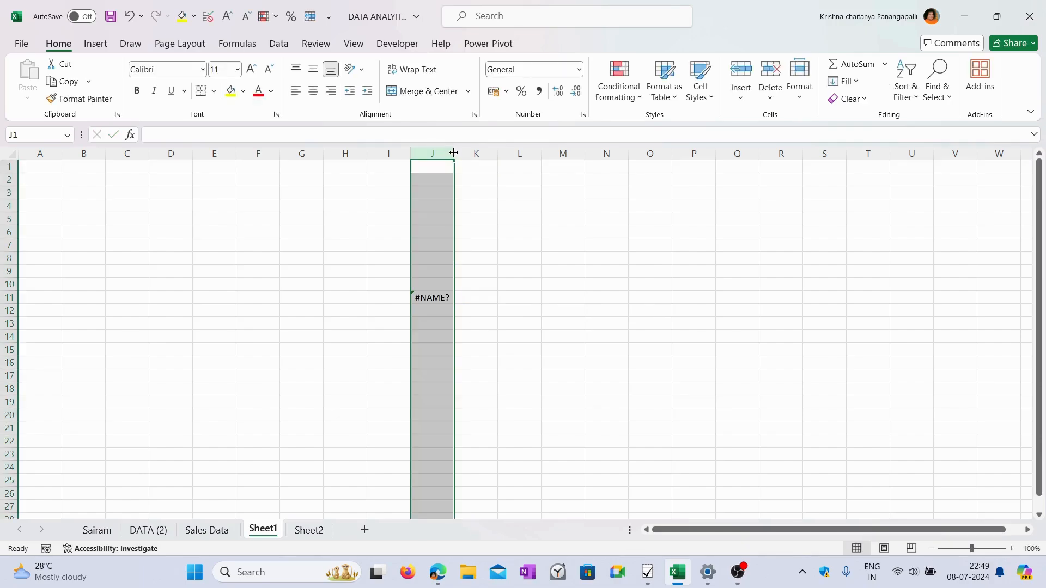
{"action": "left_click", "coordinate": [467, 234]}
{"action": "left_click_drag", "start_coordinate": [497, 155], "coordinate": [573, 154]}
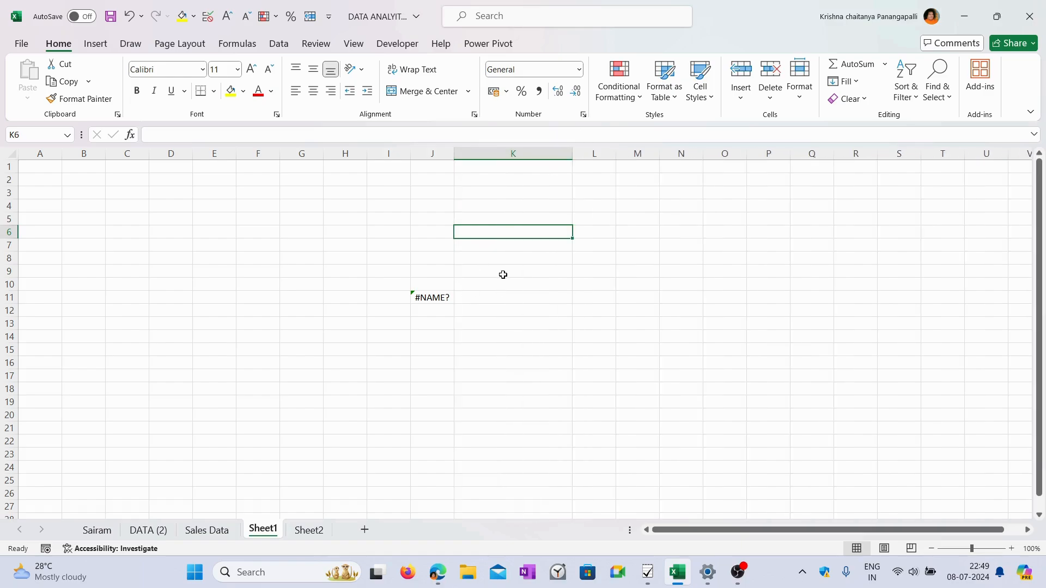
{"action": "left_click", "coordinate": [251, 69]}
{"action": "left_click", "coordinate": [252, 69]}
{"action": "left_click", "coordinate": [251, 69]}
{"action": "left_click", "coordinate": [251, 69]}
{"action": "left_click", "coordinate": [251, 69]}
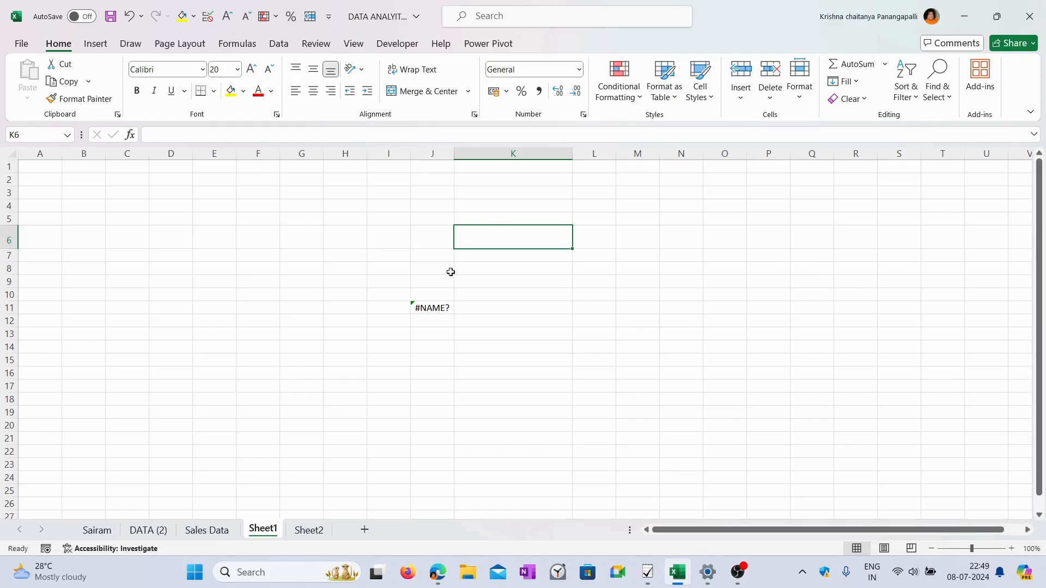
Step: List each product once from K6 downward with =UNIQUE(DATA[Product]), referencing the Product column on the Sales Data sheet
{"action": "type", "text": "=uni"}
{"action": "type", "text": "ue"}
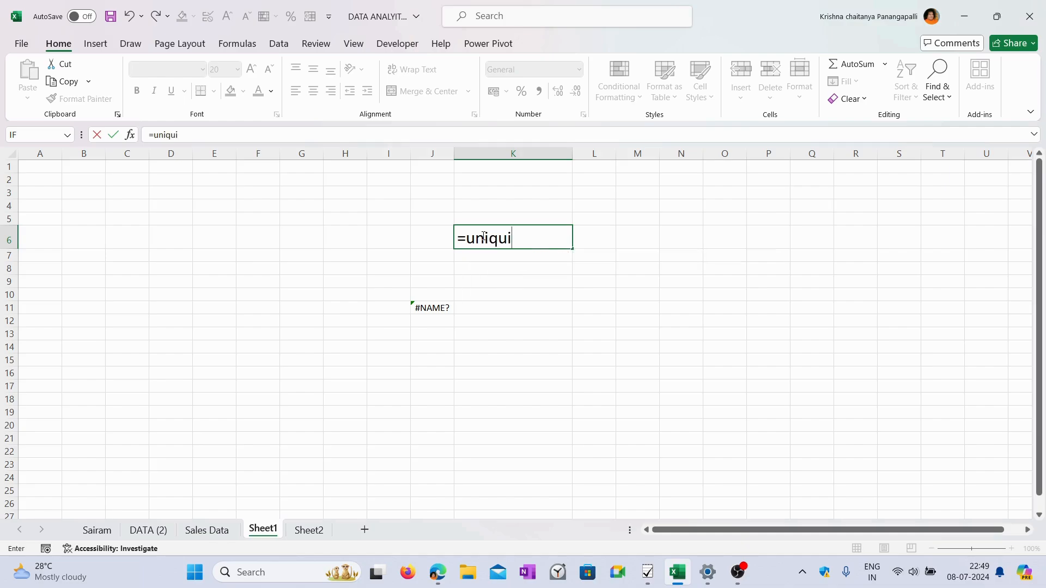
{"action": "key", "text": "Tab"}
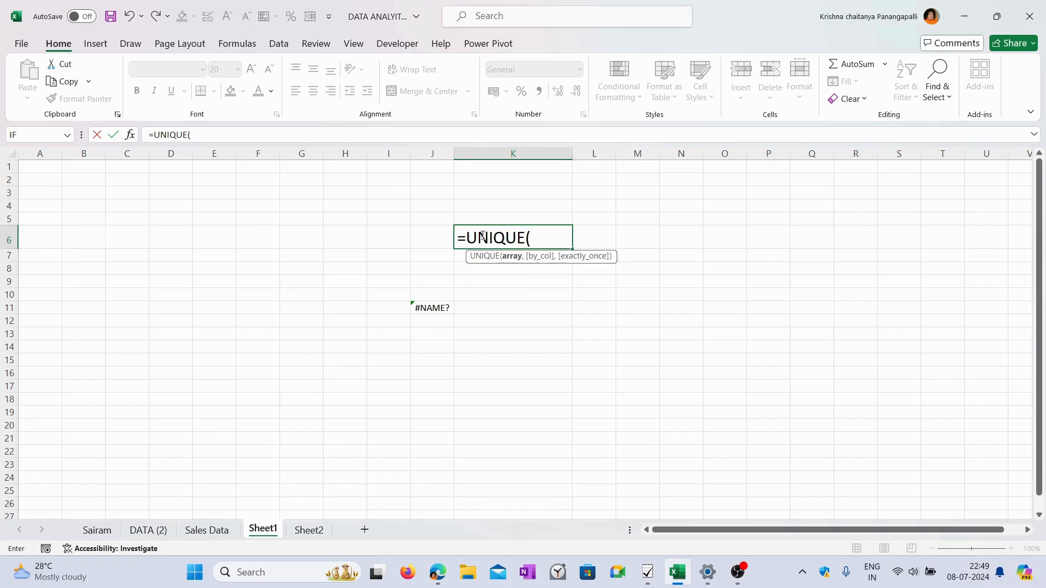
{"action": "left_click", "coordinate": [206, 530]}
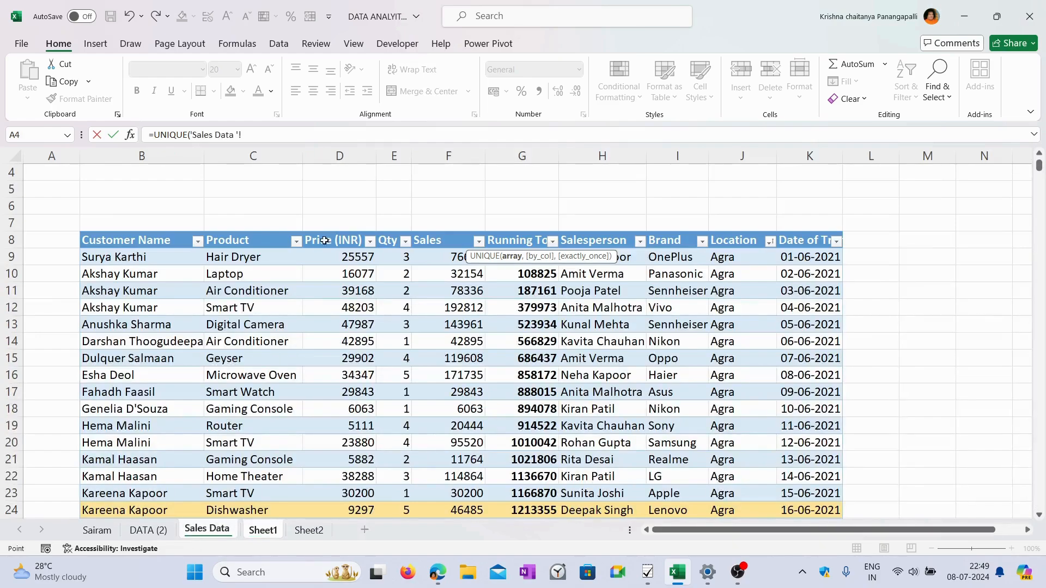
{"action": "left_click", "coordinate": [245, 232]}
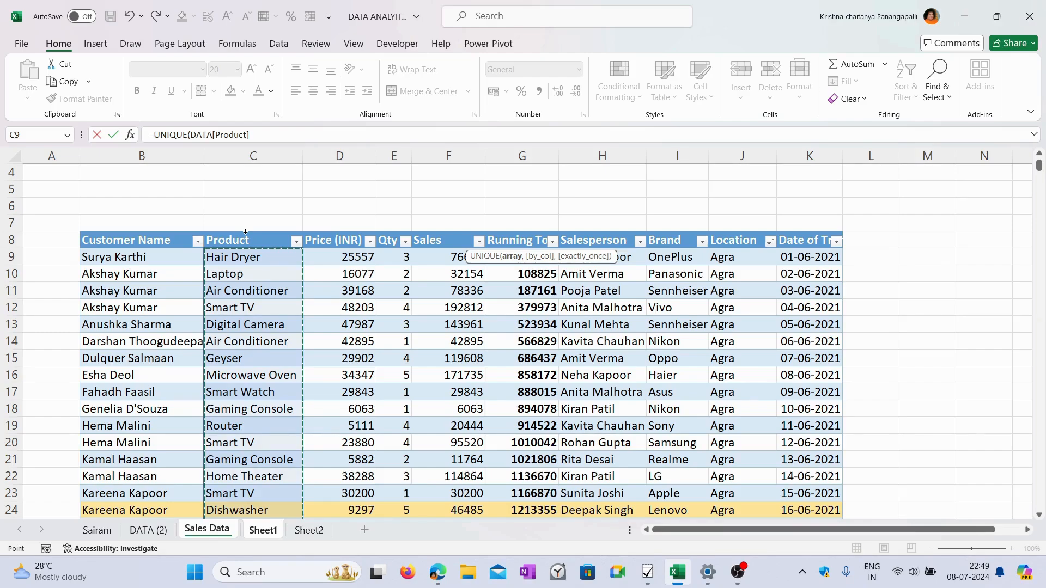
{"action": "key", "text": "Return"}
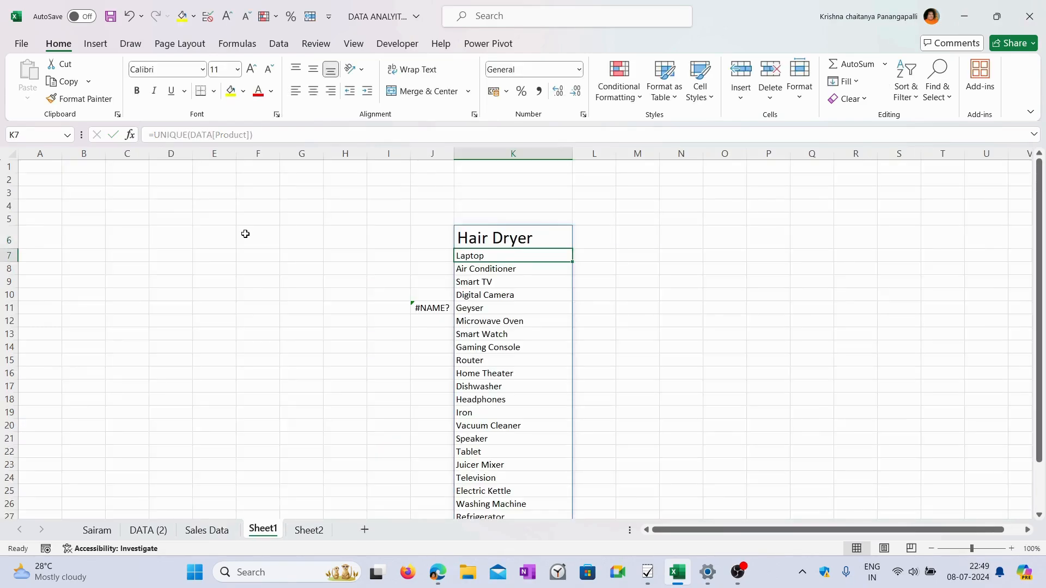
Step: Enlarge the font of the whole unique product list in K6:K30 to 26
{"action": "scroll", "coordinate": [540, 367], "scroll_direction": "down", "scroll_amount": 5}
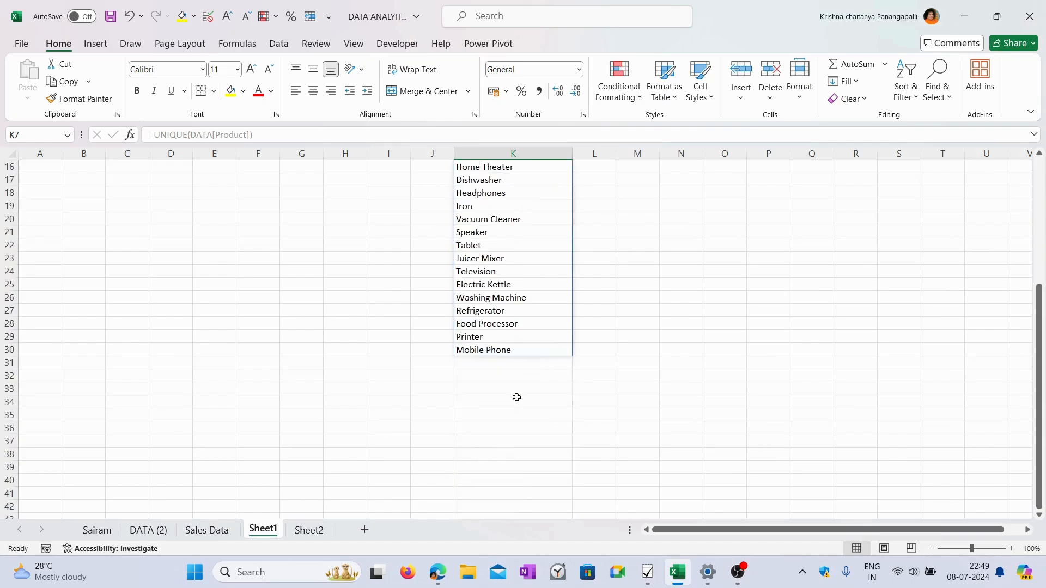
{"action": "scroll", "coordinate": [516, 381], "scroll_direction": "up", "scroll_amount": 3}
{"action": "left_click_drag", "start_coordinate": [518, 180], "coordinate": [507, 473]}
{"action": "scroll", "coordinate": [508, 473], "scroll_direction": "up", "scroll_amount": 2}
{"action": "left_click_drag", "start_coordinate": [523, 254], "coordinate": [523, 457]}
{"action": "left_click_drag", "start_coordinate": [517, 238], "coordinate": [528, 492]}
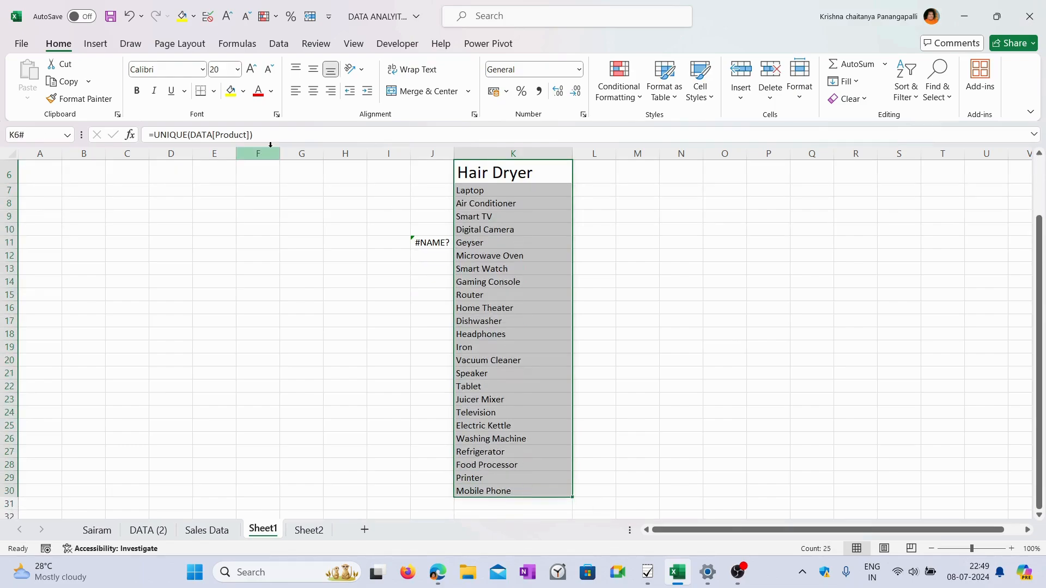
{"action": "left_click", "coordinate": [251, 69]}
{"action": "left_click", "coordinate": [252, 69]}
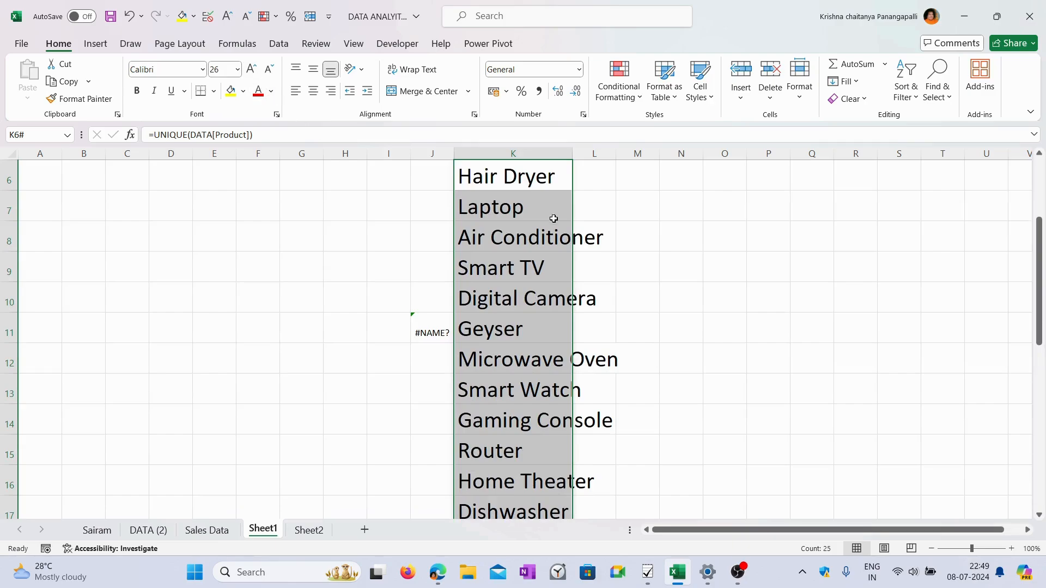
Step: Undo the last two font size increases on the unique product list
{"action": "left_click", "coordinate": [703, 320]}
{"action": "key", "text": "ctrl+z"}
{"action": "key", "text": "ctrl+z"}
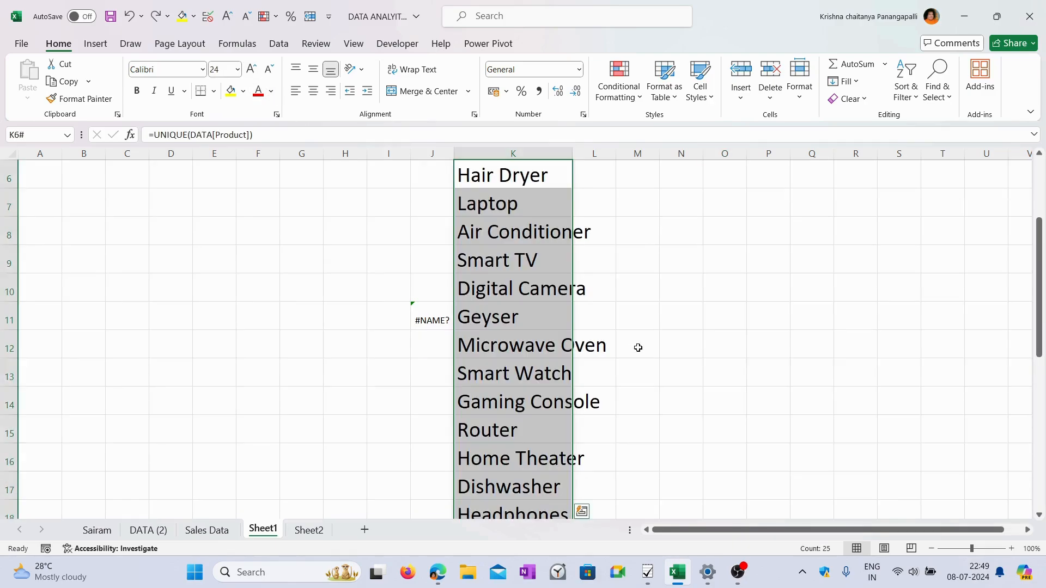
{"action": "left_click", "coordinate": [708, 329]}
{"action": "scroll", "coordinate": [387, 304], "scroll_direction": "up", "scroll_amount": 2}
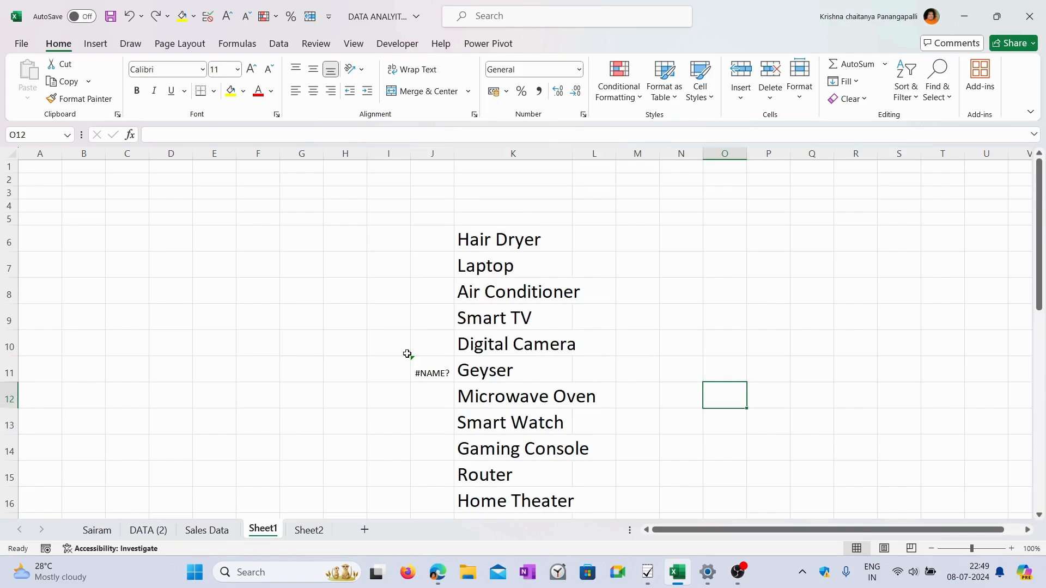
{"action": "left_click", "coordinate": [647, 326]}
Step: Copy the first customer's name from B9 on the Sales Data sheet
{"action": "left_click", "coordinate": [207, 530]}
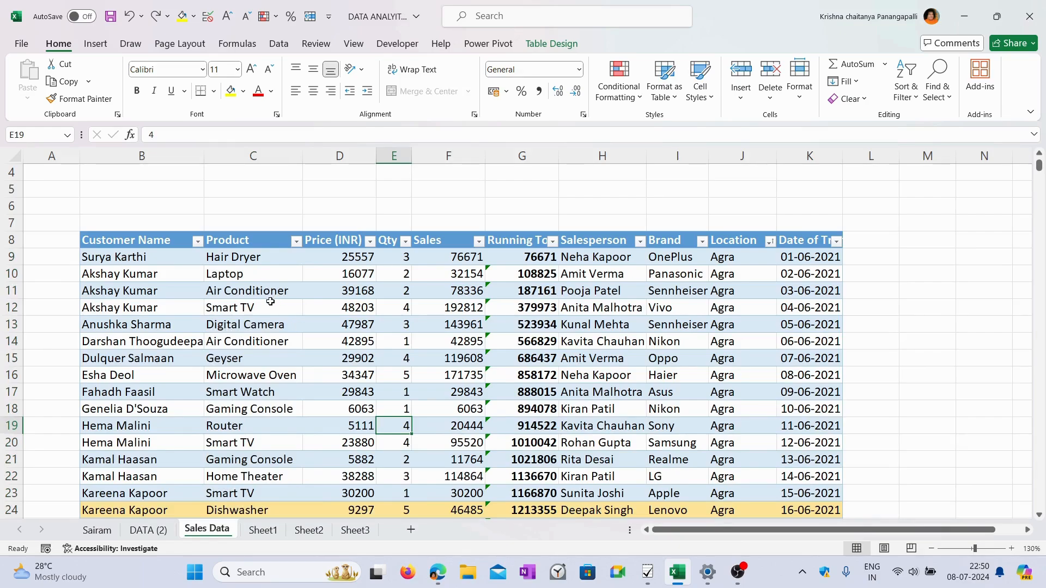
{"action": "left_click", "coordinate": [139, 260]}
{"action": "left_click", "coordinate": [138, 276]}
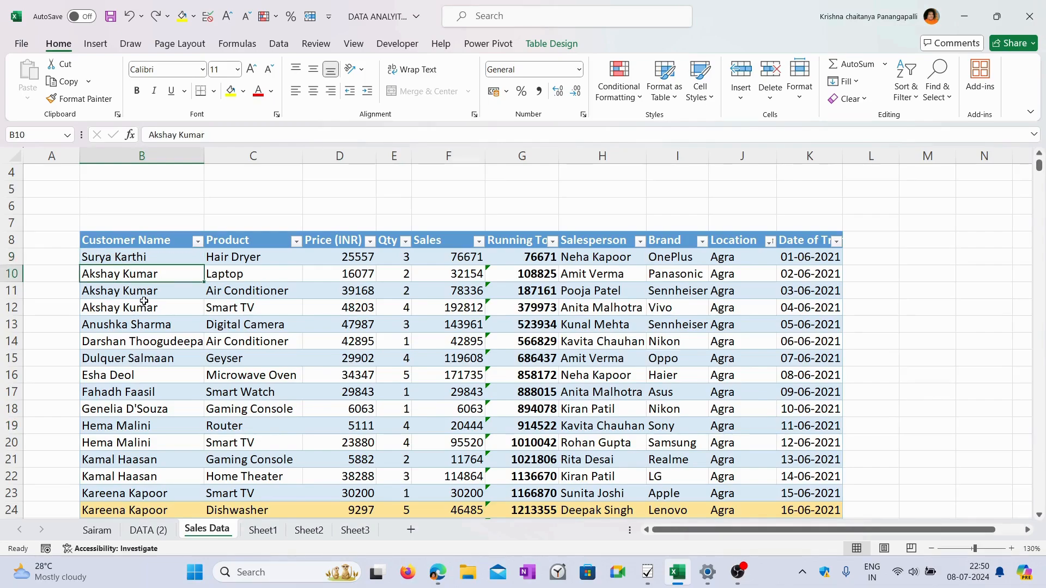
{"action": "left_click", "coordinate": [139, 324]}
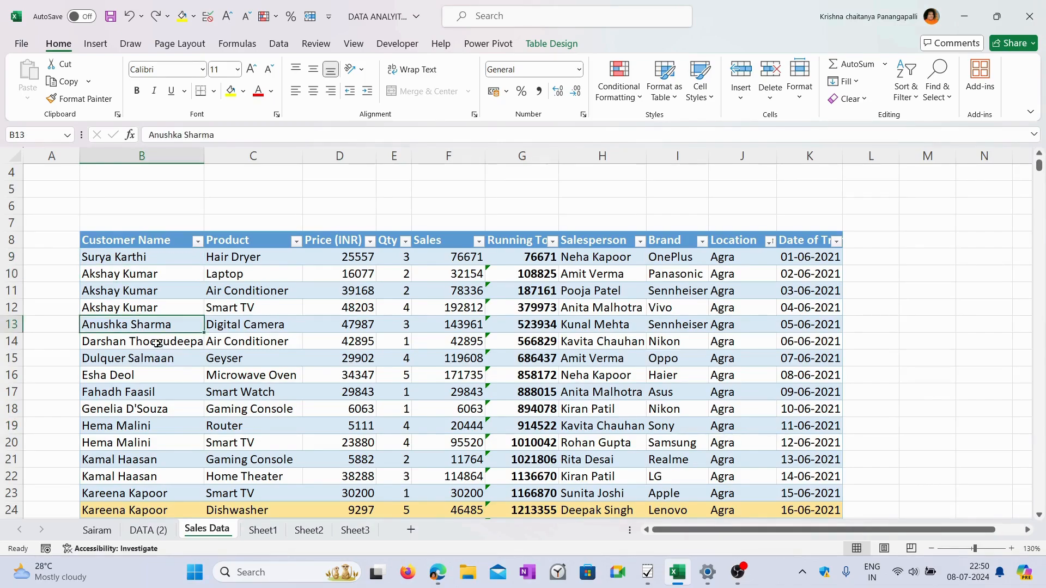
{"action": "left_click", "coordinate": [161, 344]}
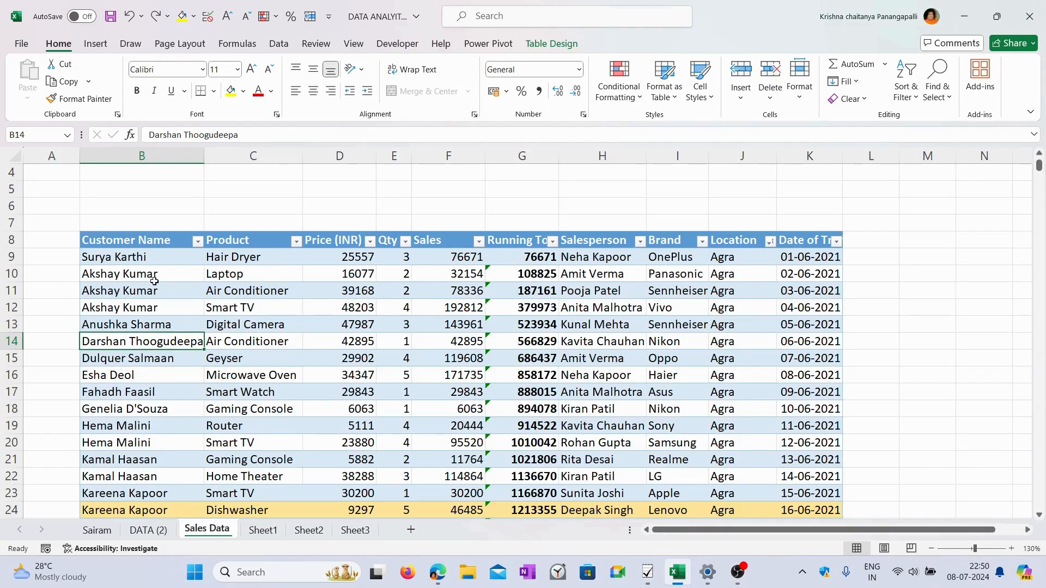
{"action": "left_click", "coordinate": [140, 259]}
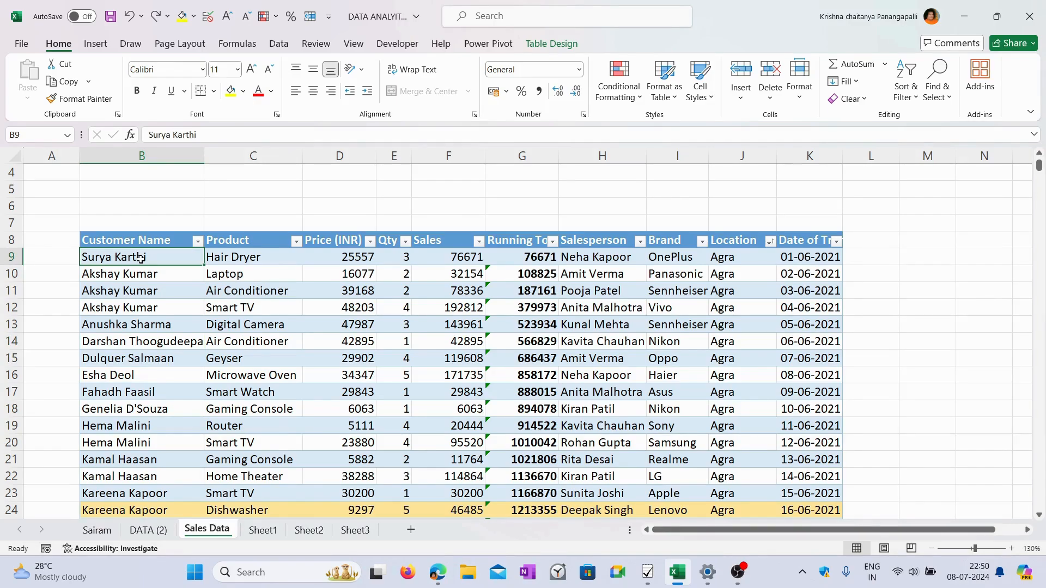
{"action": "mouse_move", "coordinate": [141, 265]}
{"action": "left_mouse_down"}
{"action": "mouse_move", "coordinate": [141, 341]}
{"action": "mouse_move", "coordinate": [148, 256]}
{"action": "left_mouse_up"}
{"action": "key", "text": "ctrl+c"}
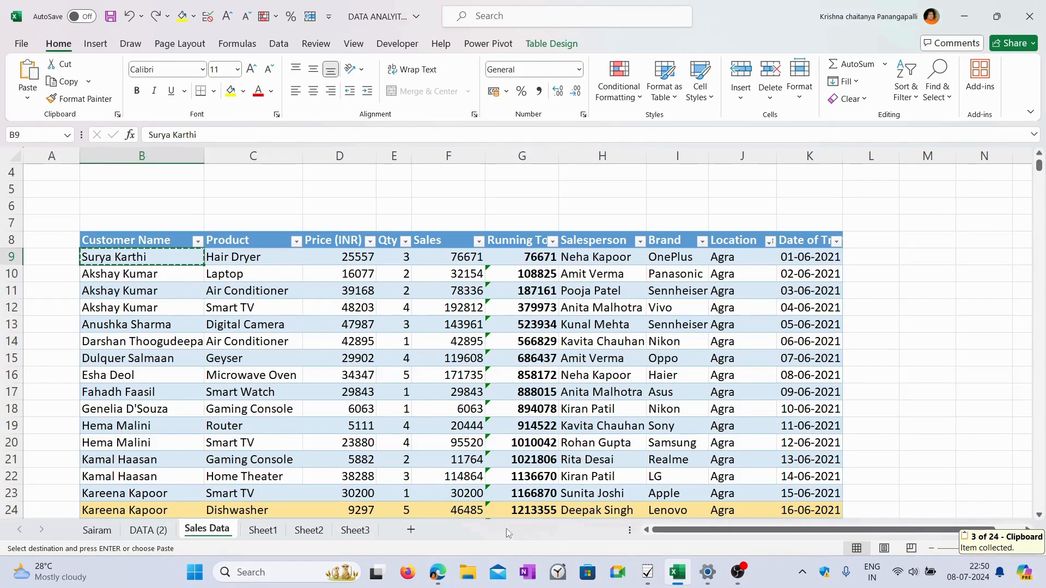
Step: Add a new worksheet, increase row 1's height to about 33, and paste the copied customer name into A1
{"action": "left_click", "coordinate": [412, 530]}
{"action": "left_click", "coordinate": [381, 217]}
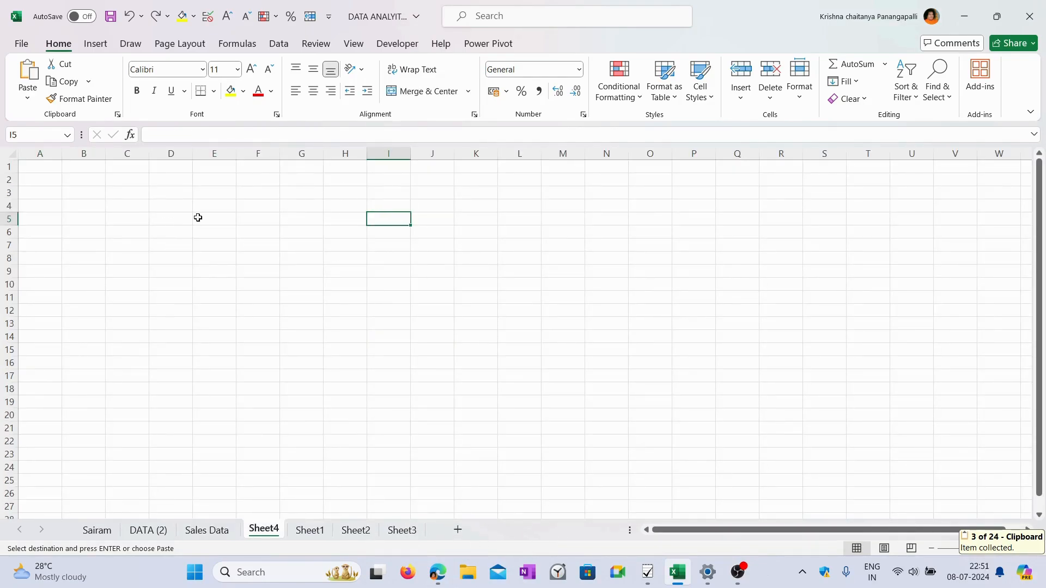
{"action": "left_click_drag", "start_coordinate": [9, 173], "coordinate": [9, 189]}
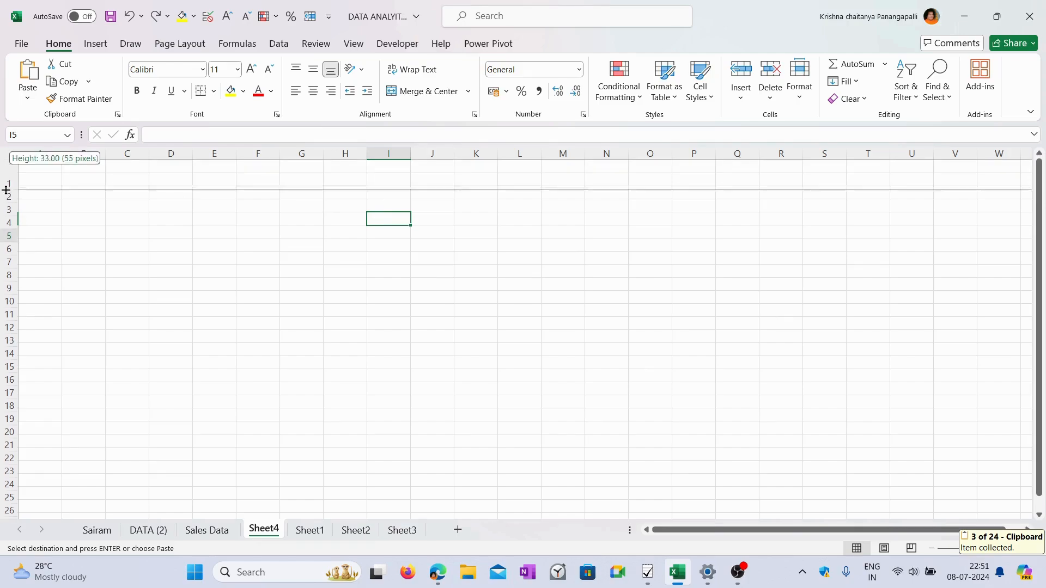
{"action": "left_click", "coordinate": [46, 177]}
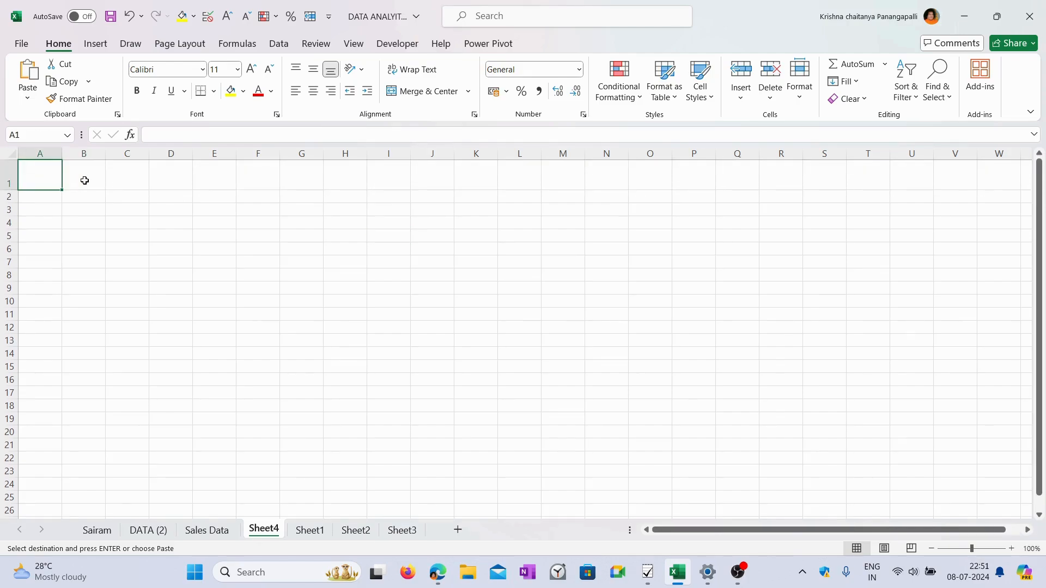
{"action": "key", "text": "ctrl+v"}
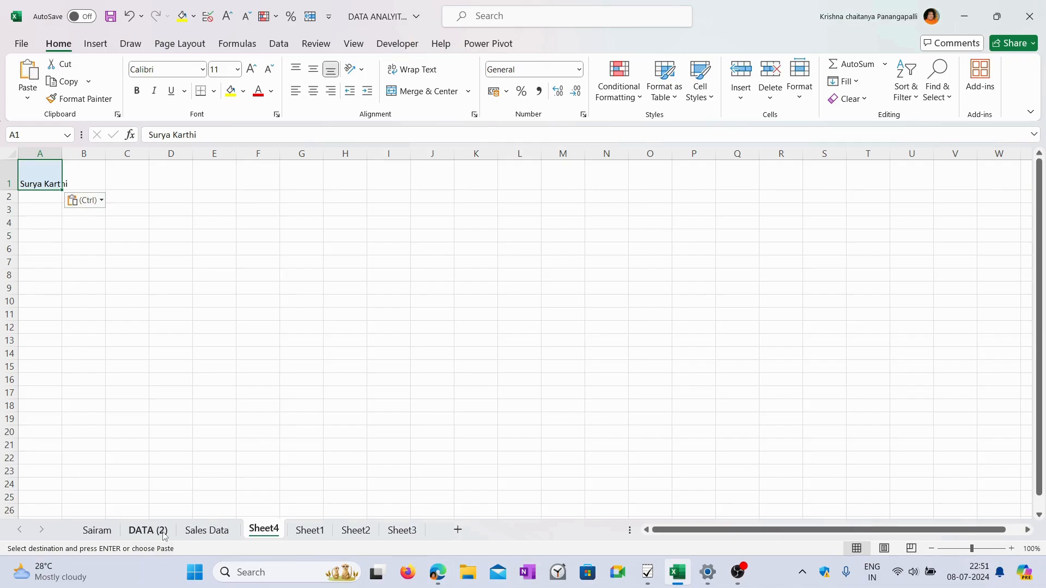
Step: Copy the customer name in B10 of Sales Data into A1 of another new worksheet
{"action": "left_click", "coordinate": [207, 530]}
{"action": "left_click", "coordinate": [154, 270]}
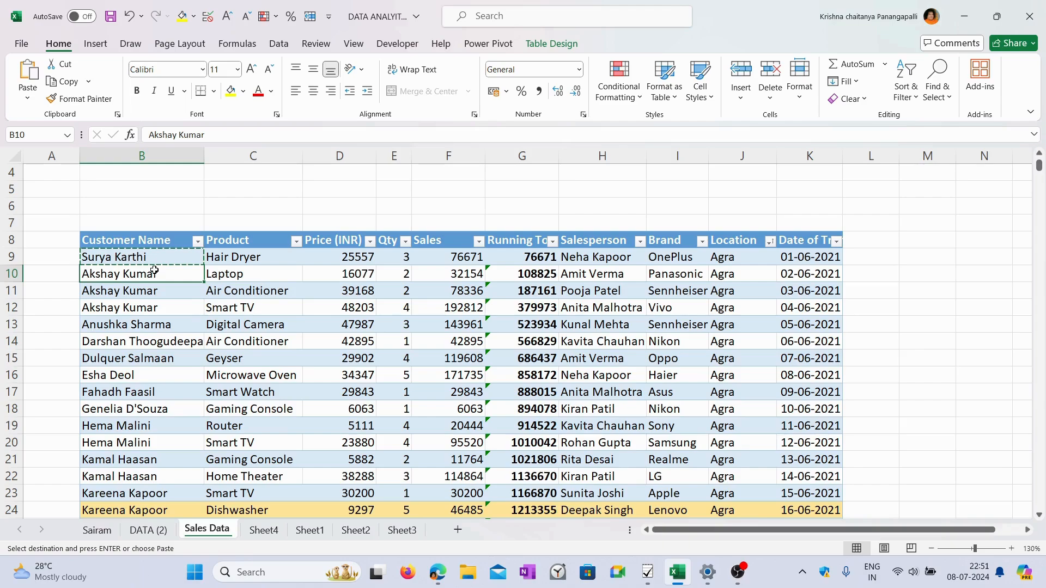
{"action": "key", "text": "ctrl+c"}
{"action": "left_click", "coordinate": [458, 530]}
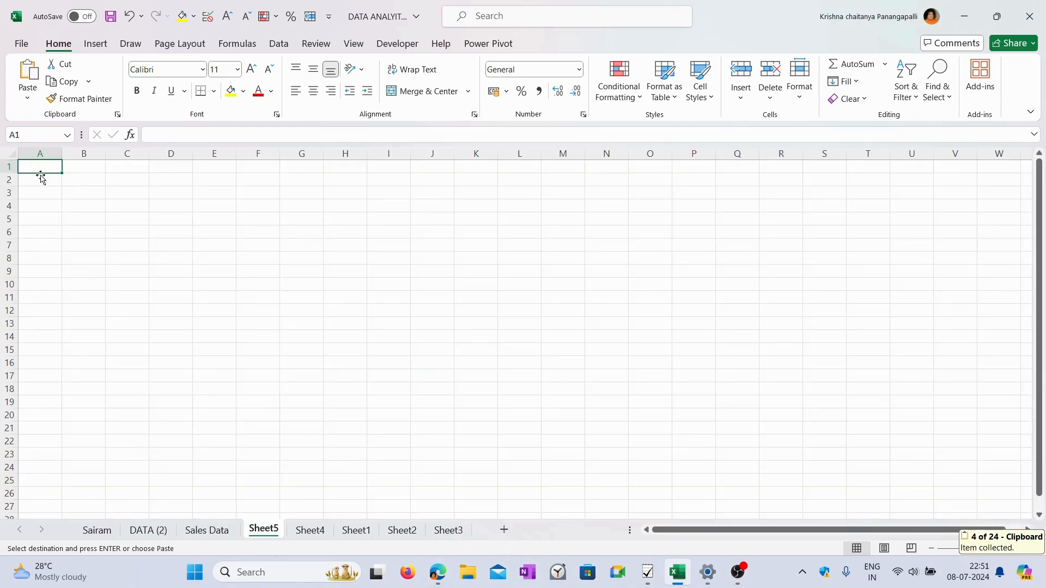
{"action": "key", "text": "ctrl+v"}
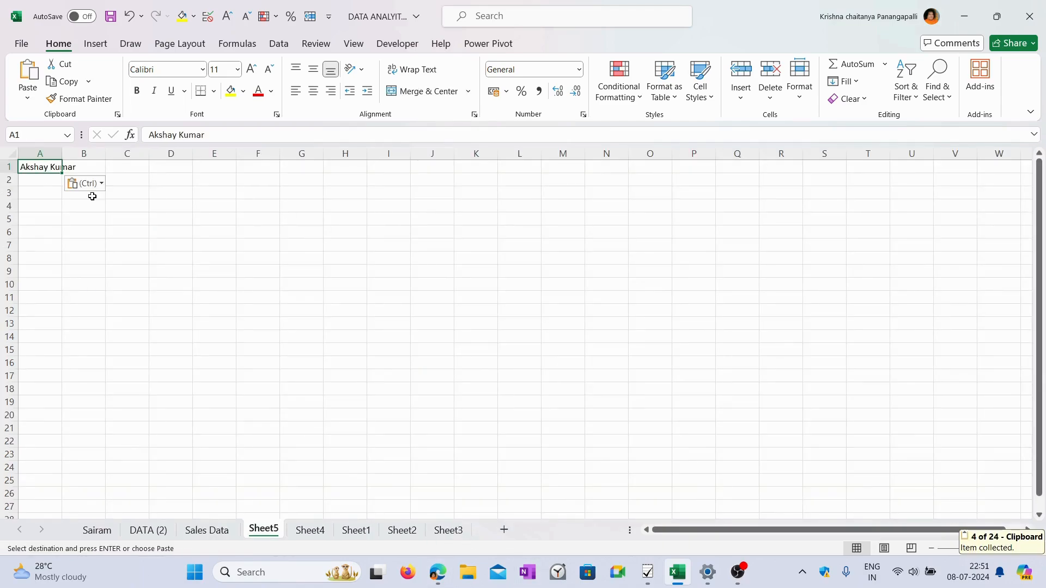
Step: Copy the customer name in B13 of Sales Data into A1 of a further new worksheet
{"action": "left_click", "coordinate": [206, 530]}
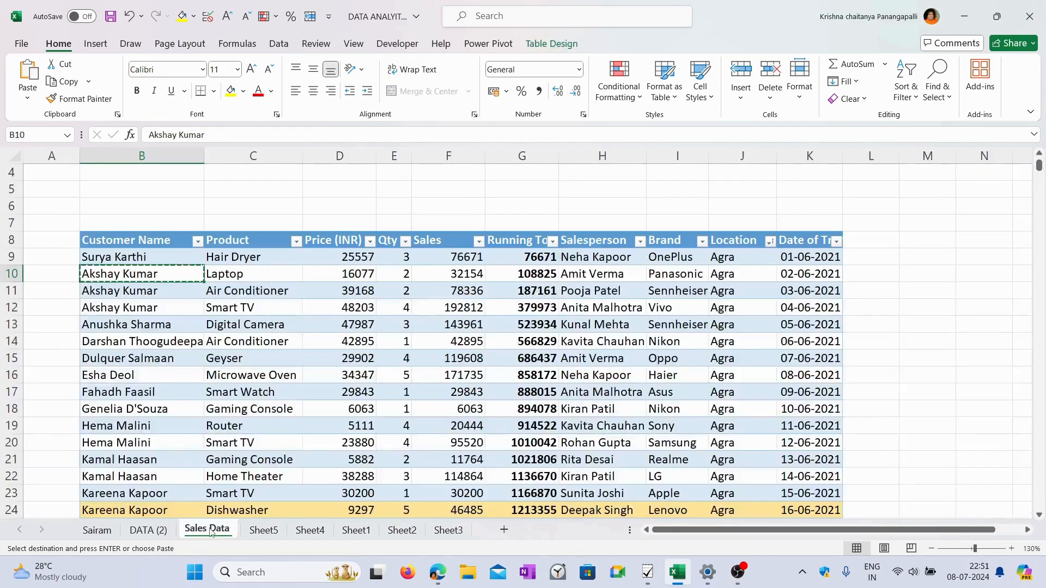
{"action": "left_click", "coordinate": [120, 311]}
{"action": "left_click", "coordinate": [121, 324]}
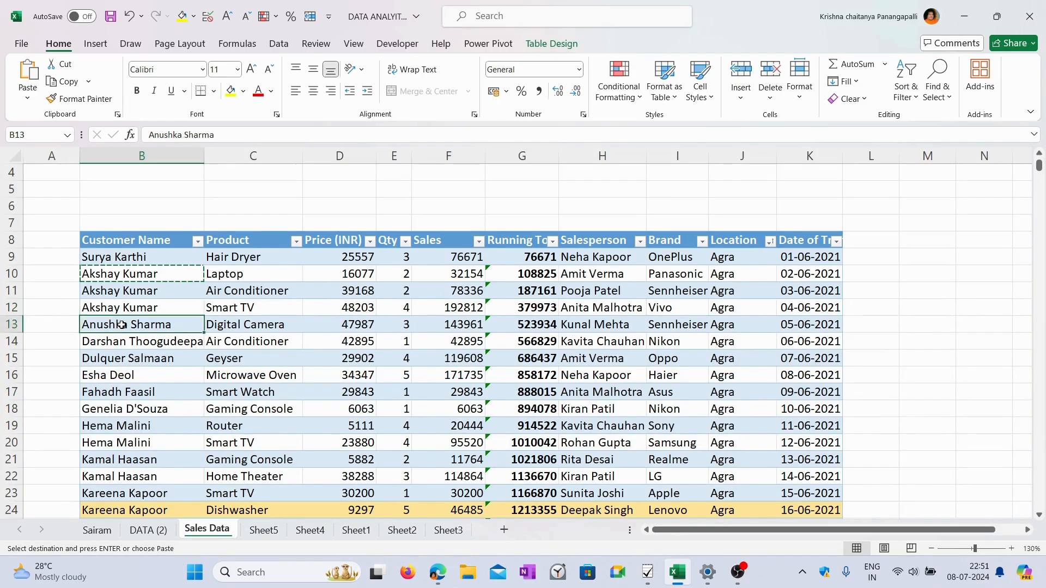
{"action": "key", "text": "ctrl+c"}
{"action": "left_click", "coordinate": [504, 531]}
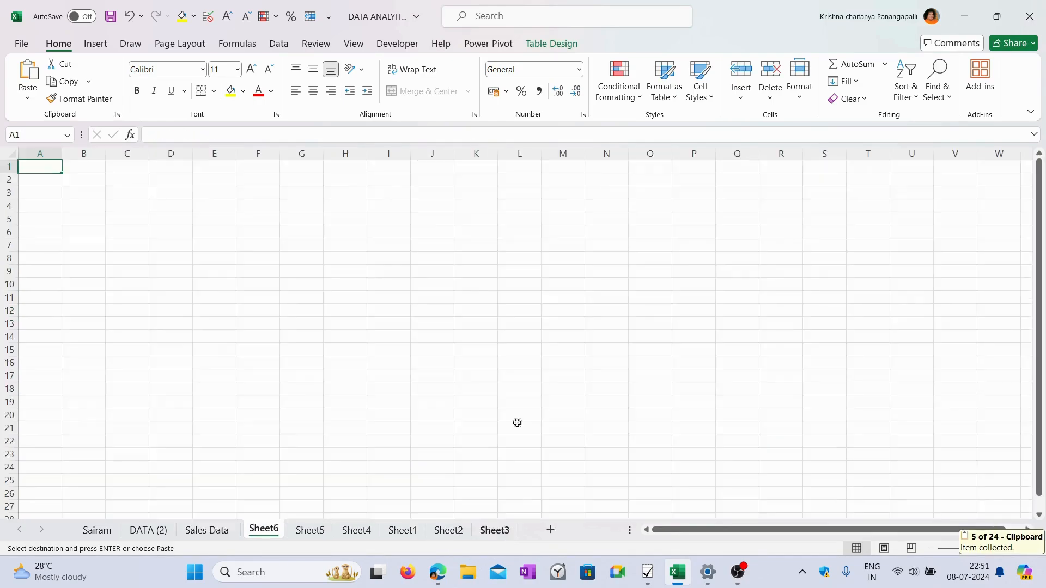
{"action": "key", "text": "ctrl+v"}
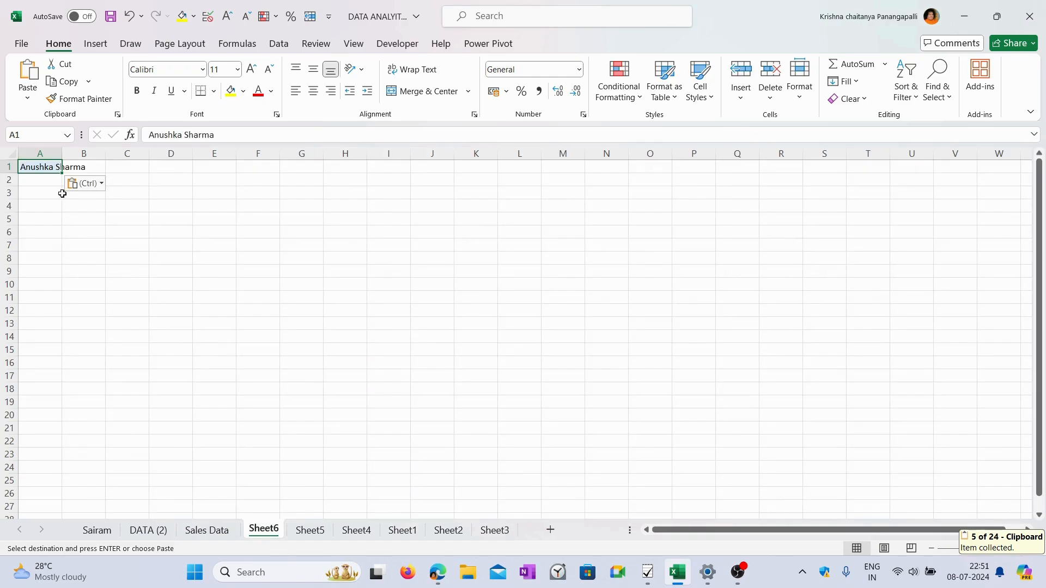
{"action": "left_click", "coordinate": [200, 233]}
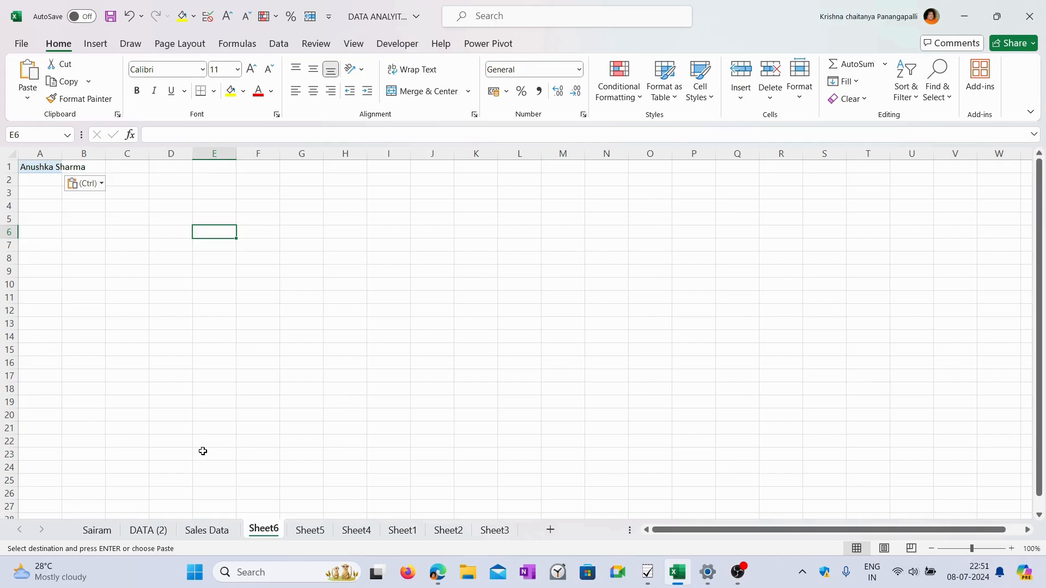
Step: Collect the customer names from B16, B17, B18 and B19 of Sales Data on the Office Clipboard, copying each cell separately
{"action": "left_click", "coordinate": [215, 531]}
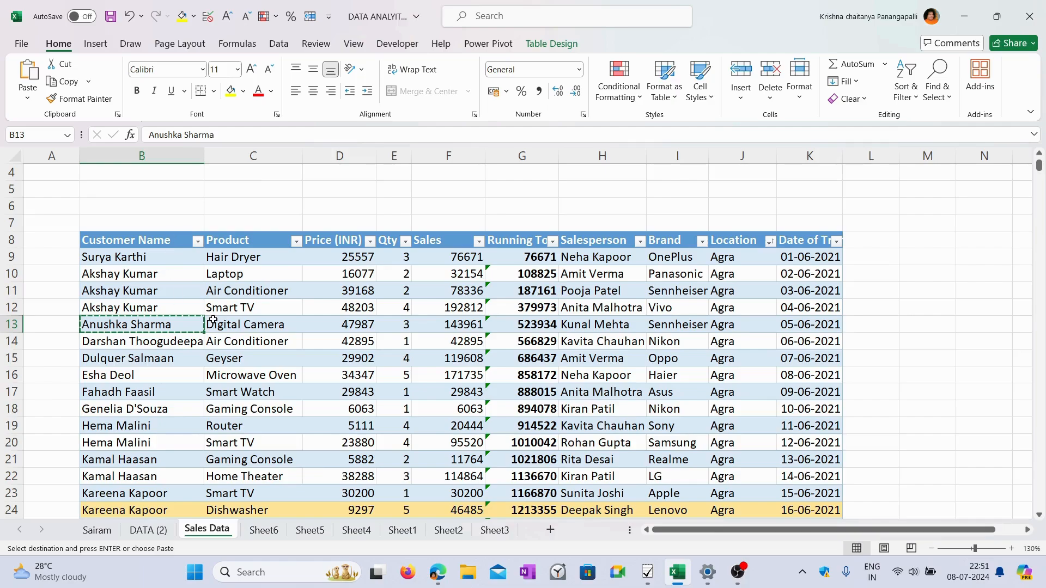
{"action": "scroll", "coordinate": [214, 320], "scroll_direction": "down", "scroll_amount": 3}
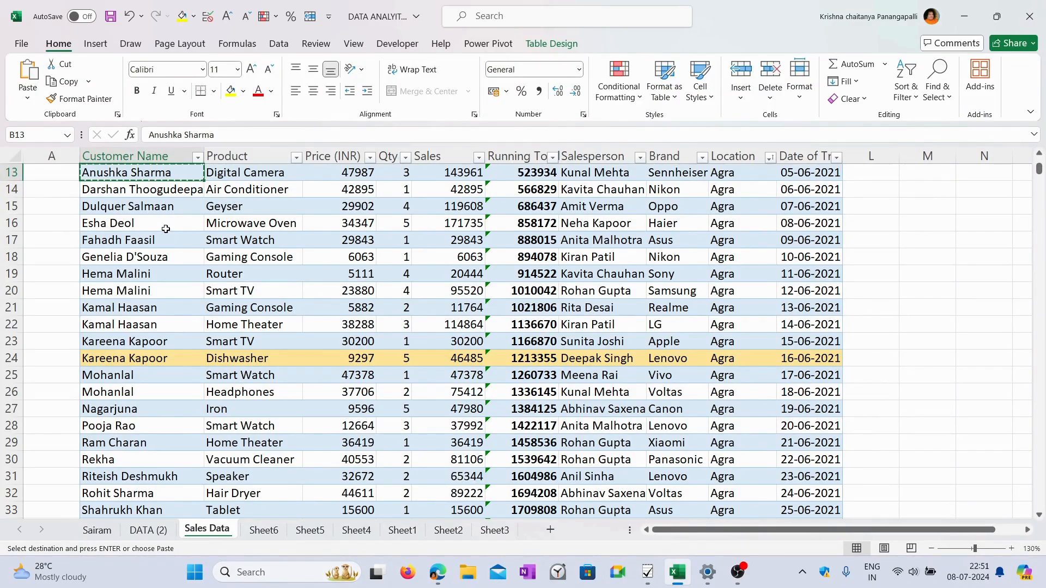
{"action": "left_click", "coordinate": [137, 224]}
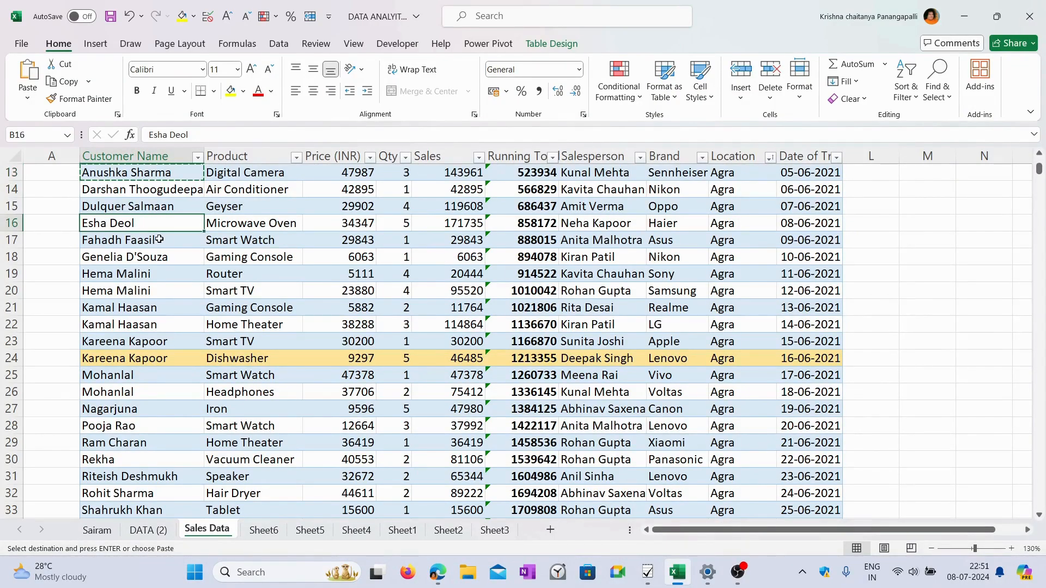
{"action": "key", "text": "ctrl+c"}
{"action": "left_click", "coordinate": [150, 240]}
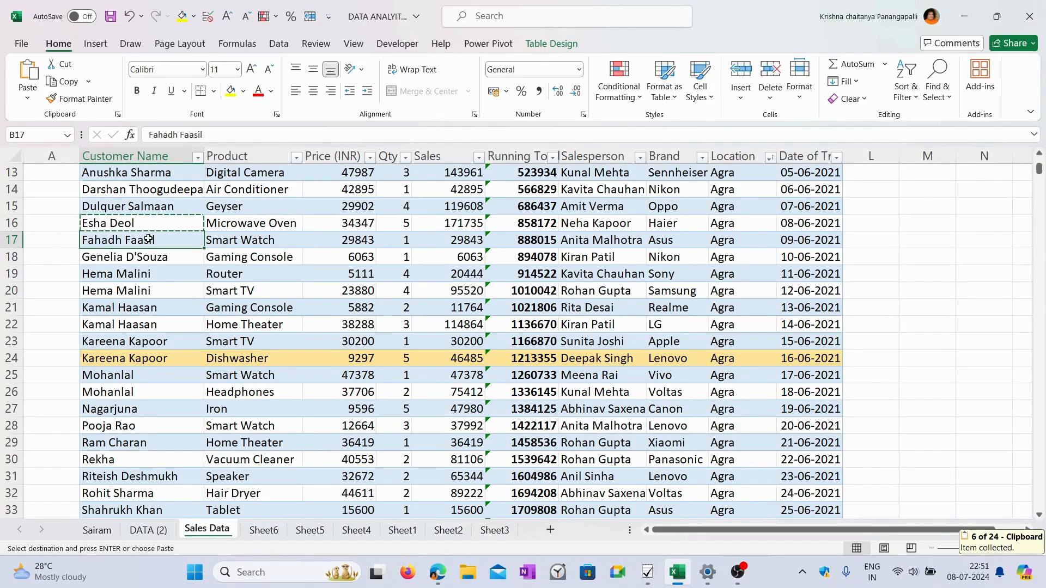
{"action": "key", "text": "ctrl+c"}
{"action": "left_click", "coordinate": [143, 259]}
{"action": "key", "text": "ctrl+c"}
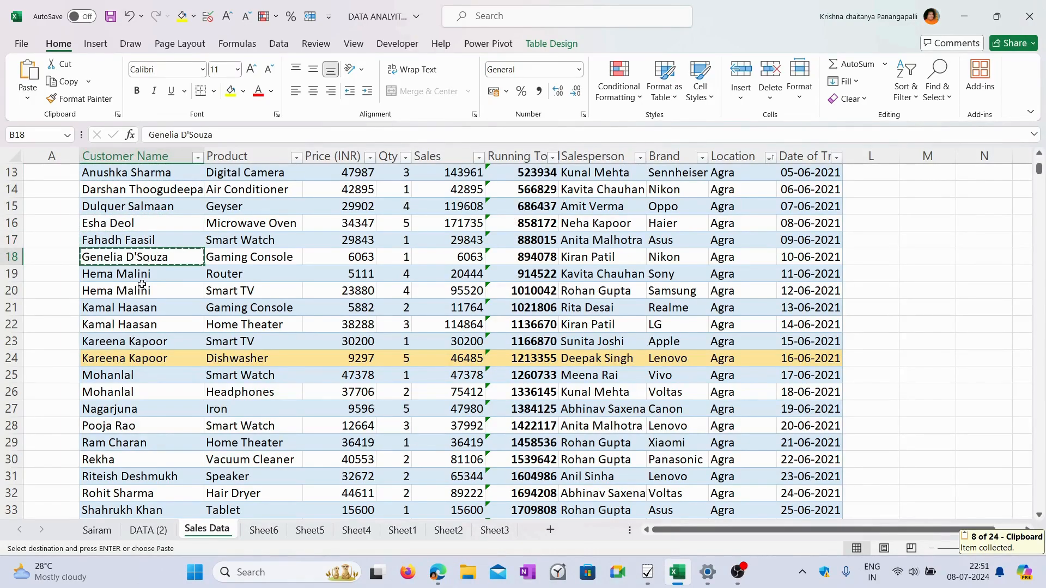
{"action": "left_click", "coordinate": [145, 273]}
{"action": "key", "text": "ctrl+c"}
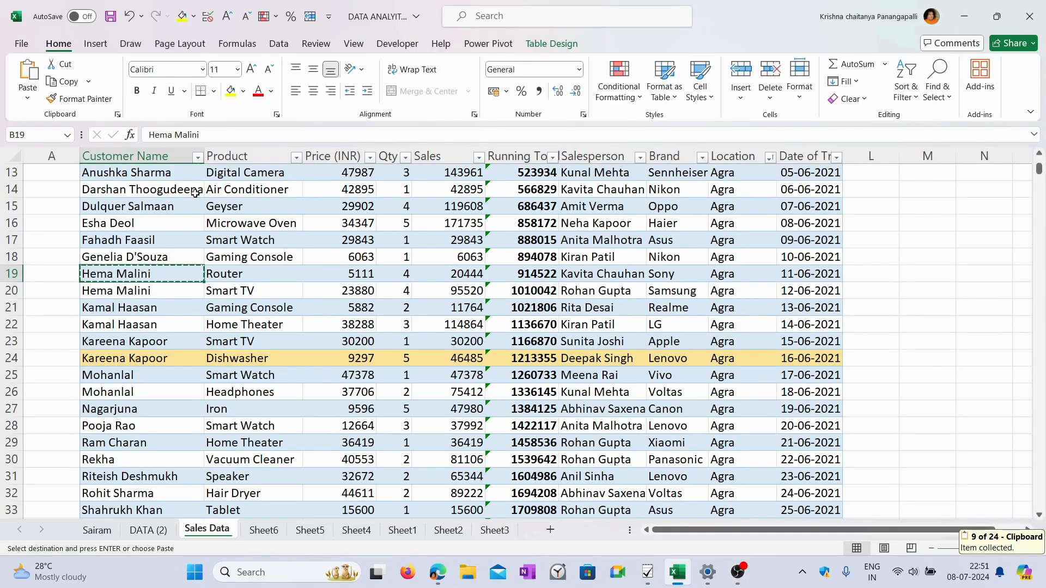
Step: Add a new worksheet, show the Office Clipboard, and paste the customer name collected from B16 into A1
{"action": "left_click", "coordinate": [550, 530]}
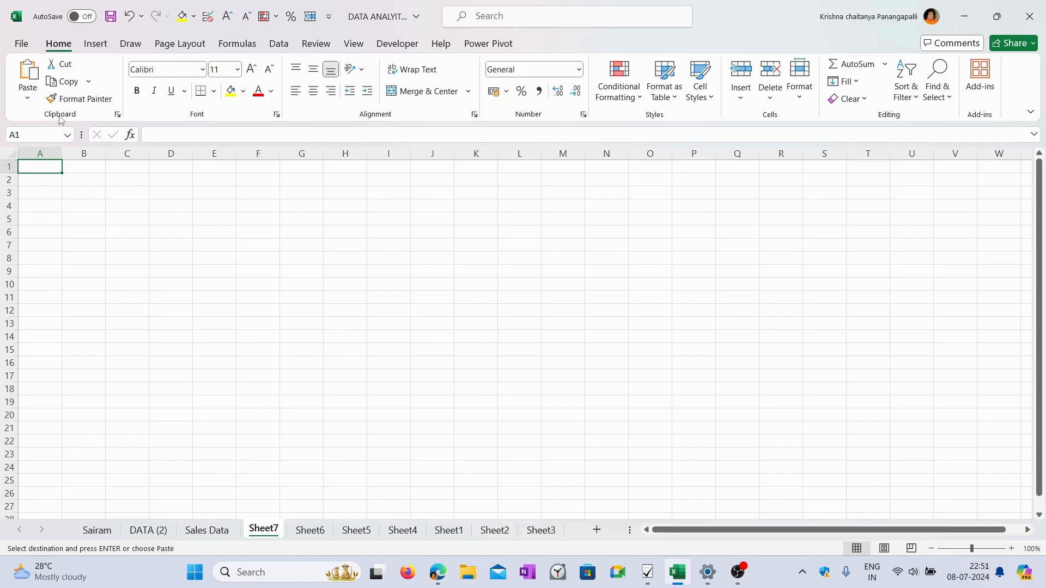
{"action": "left_click", "coordinate": [119, 115]}
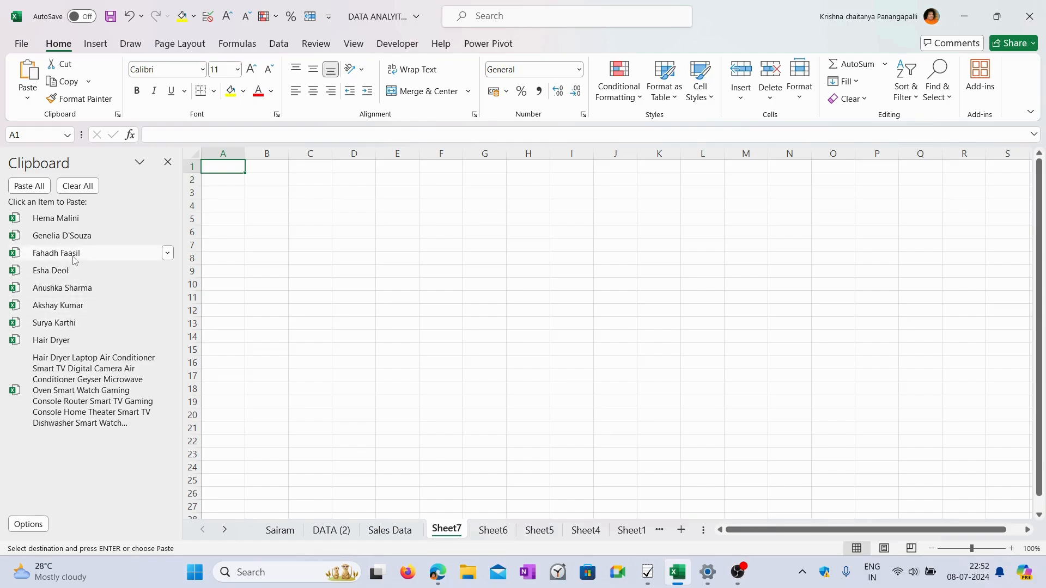
{"action": "left_click", "coordinate": [70, 276]}
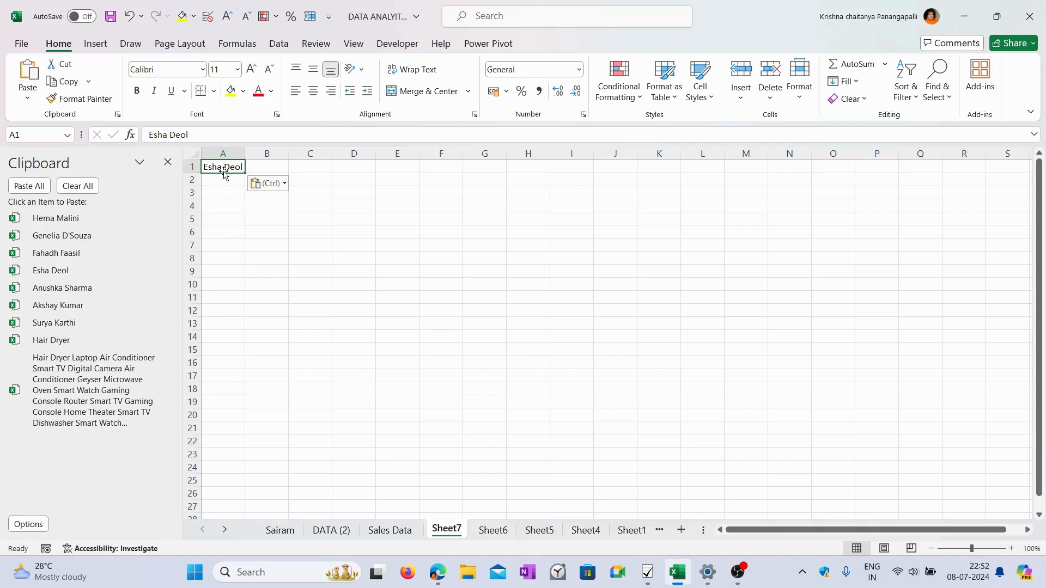
Step: Add three more worksheets and paste the collected customer names from B17, B18 and B19 into A1, one per sheet
{"action": "left_click", "coordinate": [681, 530]}
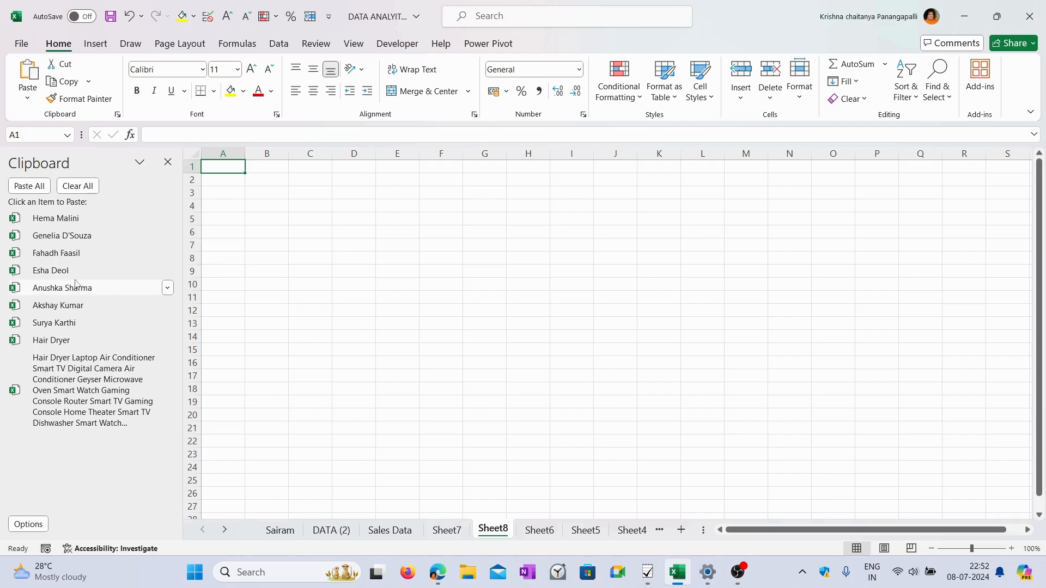
{"action": "left_click", "coordinate": [75, 258]}
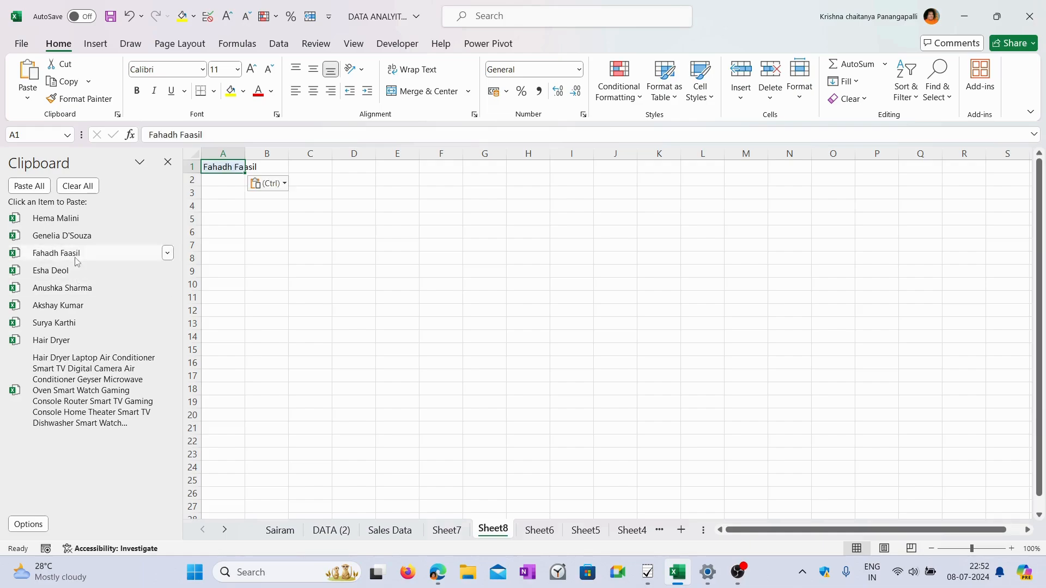
{"action": "left_click", "coordinate": [681, 530]}
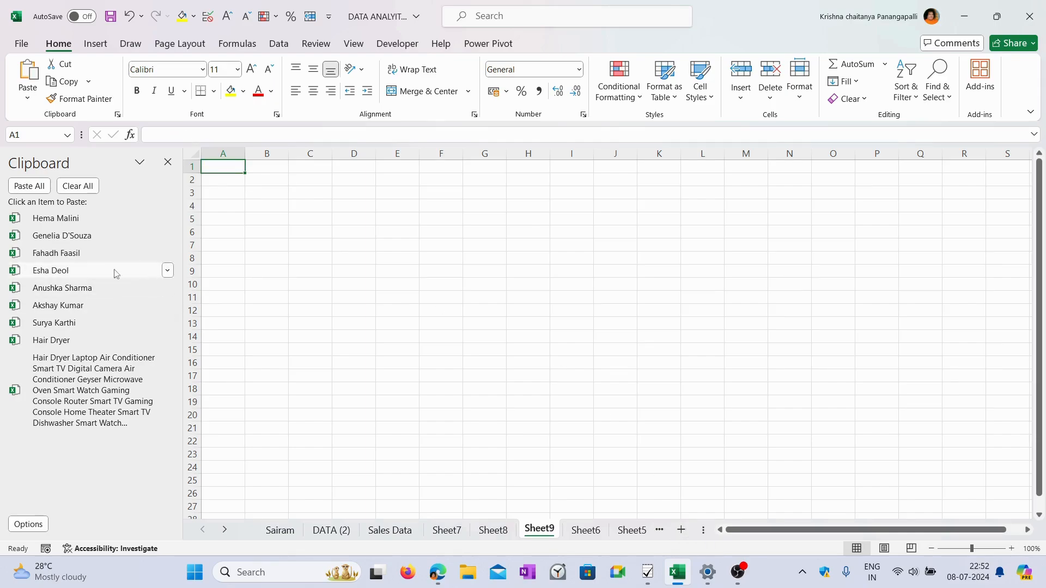
{"action": "left_click", "coordinate": [77, 237]}
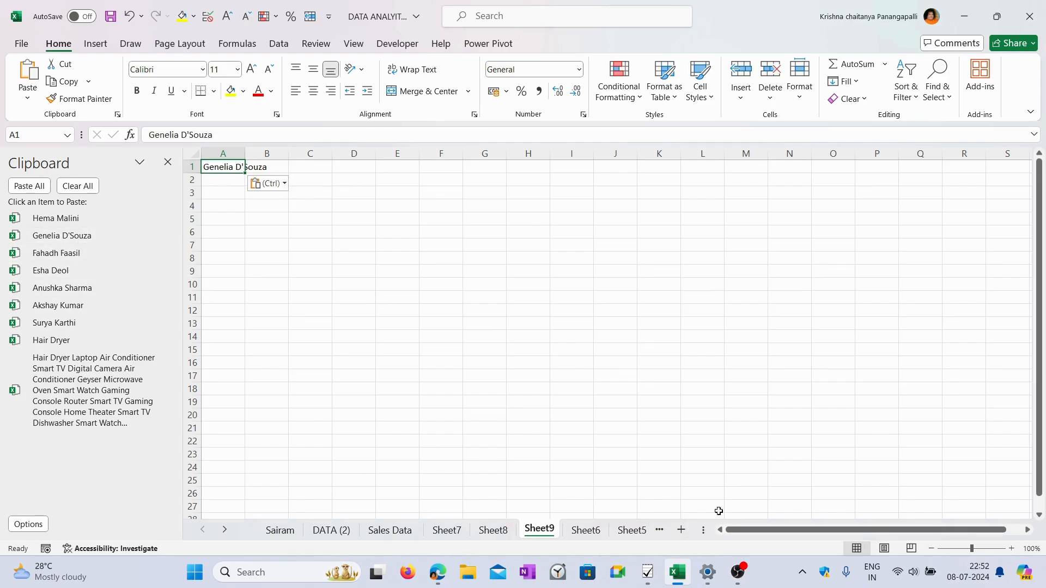
{"action": "left_click", "coordinate": [681, 529]}
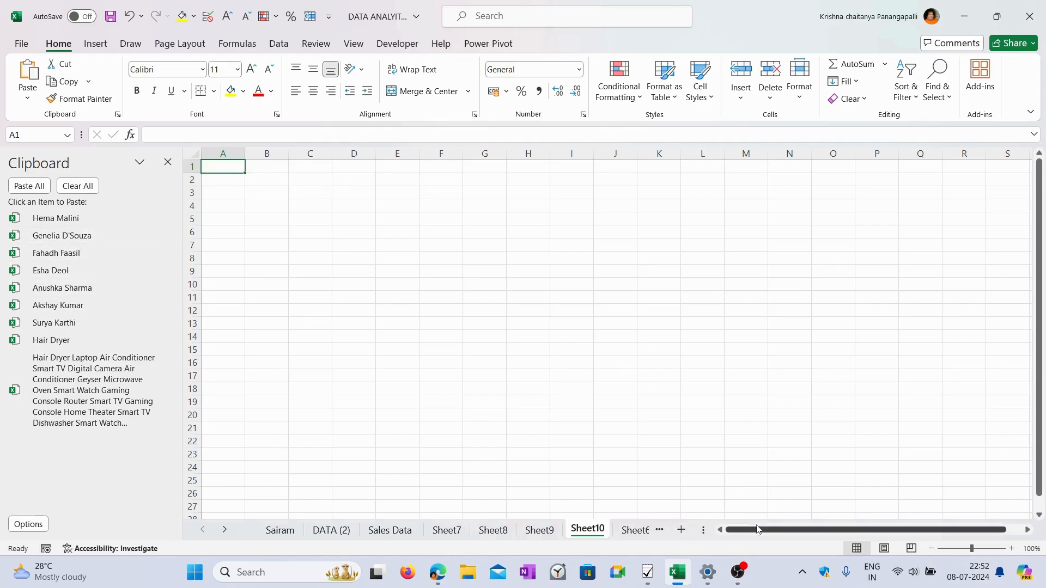
{"action": "left_click", "coordinate": [70, 221]}
{"action": "left_click", "coordinate": [568, 363]}
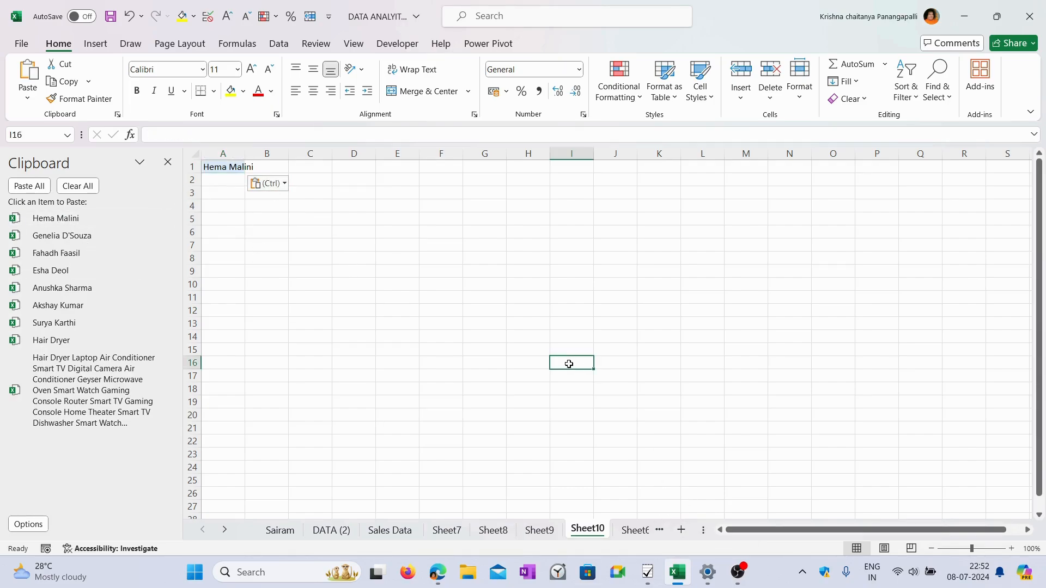
Step: Close the Office Clipboard and return to the top of the Sales Data sheet
{"action": "left_click", "coordinate": [167, 162]}
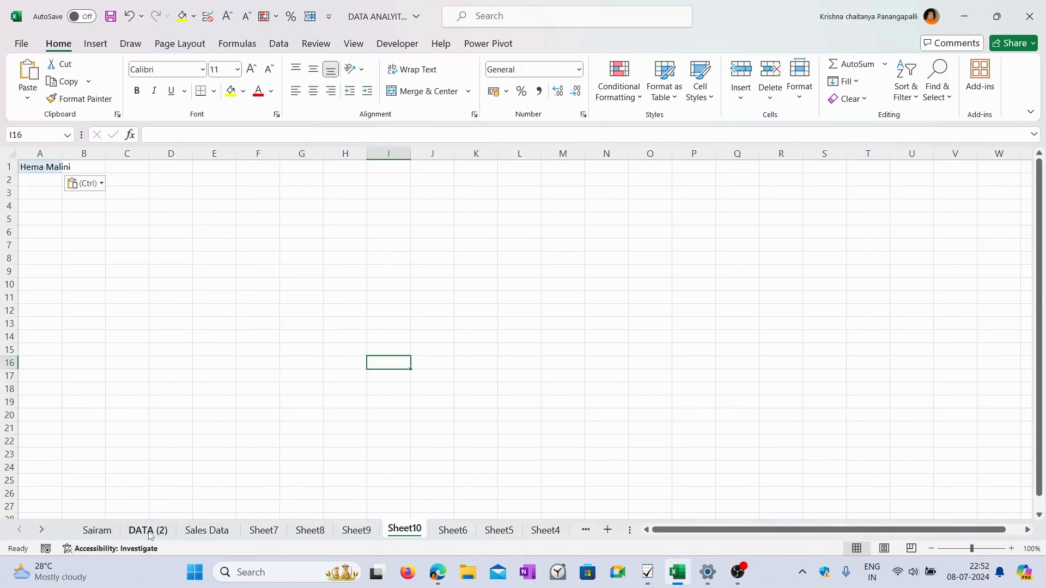
{"action": "left_click", "coordinate": [206, 531]}
{"action": "scroll", "coordinate": [545, 394], "scroll_direction": "up", "scroll_amount": 4}
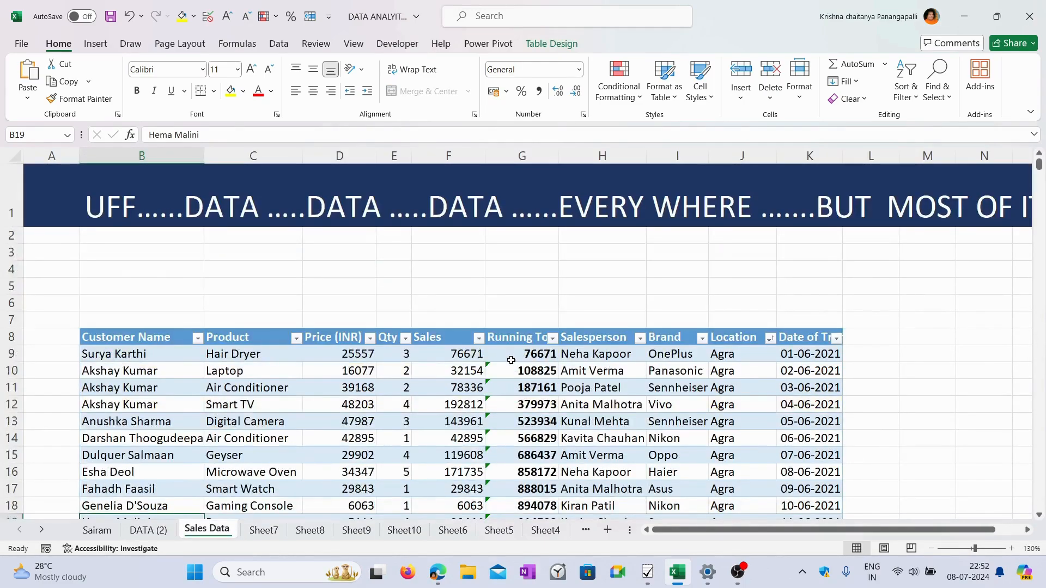